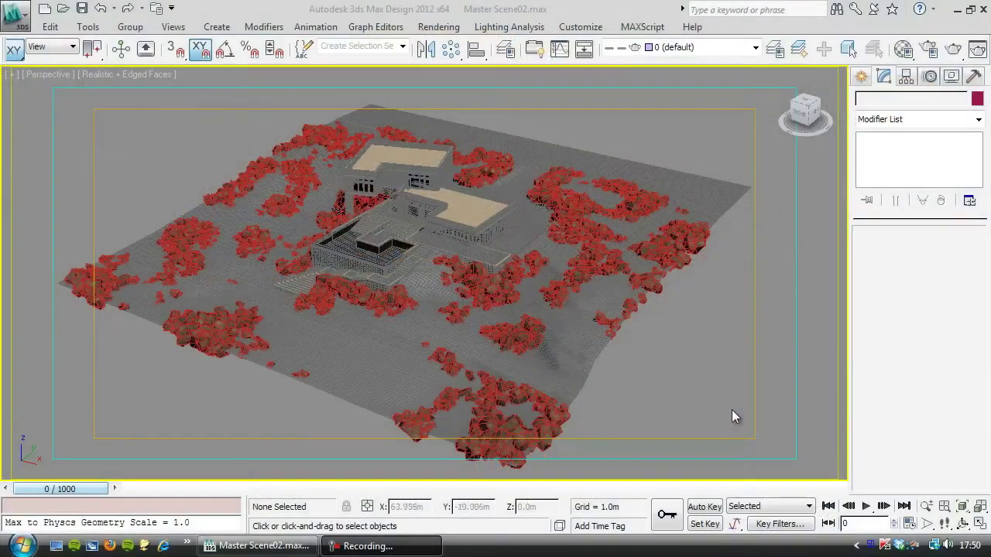
Step: Draw a Plane primitive in the viewport beneath the terrain
{"action": "left_click", "coordinate": [861, 78]}
{"action": "left_click", "coordinate": [889, 176]}
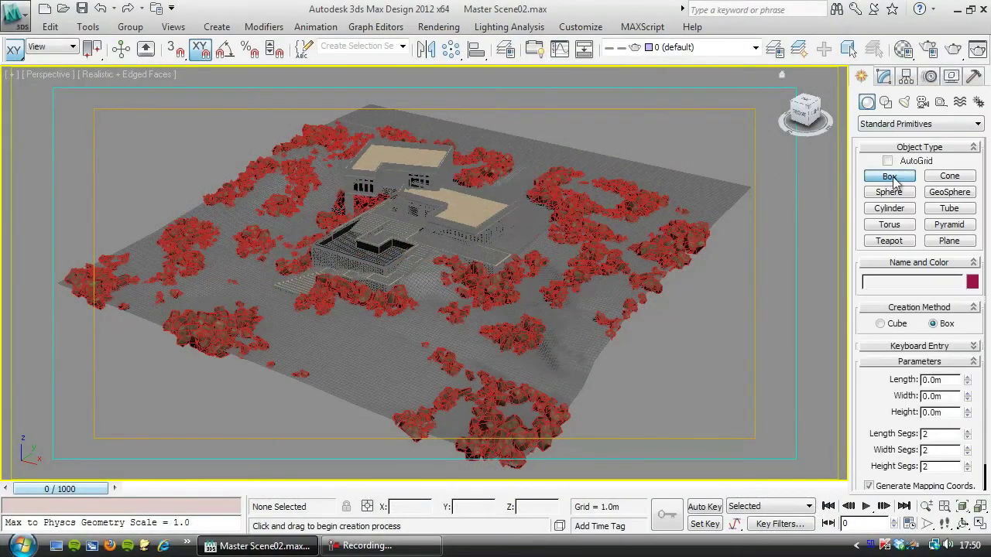
{"action": "left_click", "coordinate": [959, 241]}
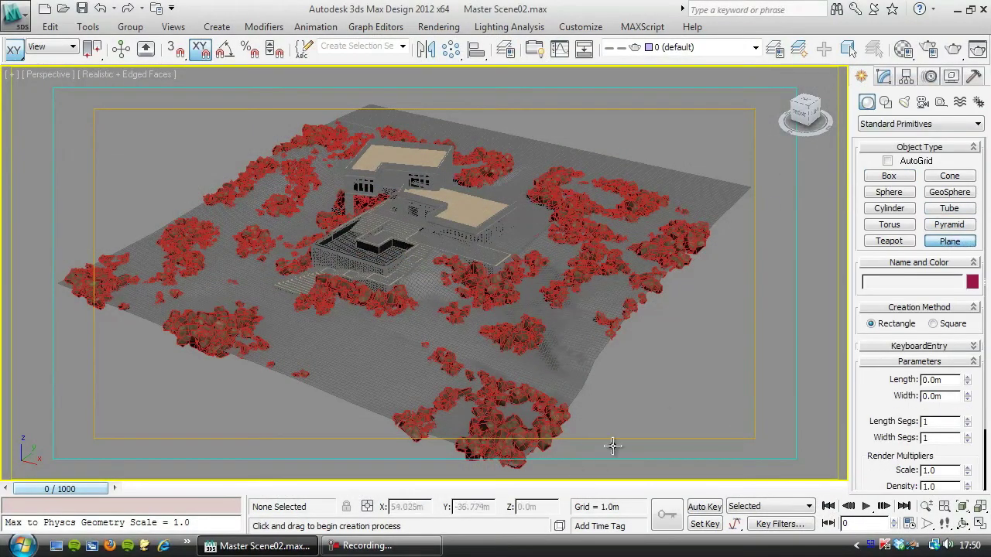
{"action": "left_click_drag", "start_coordinate": [625, 439], "coordinate": [753, 377]}
Step: Set the plane's Length and Width to 90 m each
{"action": "left_click", "coordinate": [884, 76]}
{"action": "double_click", "coordinate": [955, 253]}
{"action": "type", "text": "90"}
{"action": "key", "text": "Return"}
{"action": "double_click", "coordinate": [955, 270]}
{"action": "type", "text": "90"}
{"action": "key", "text": "Return"}
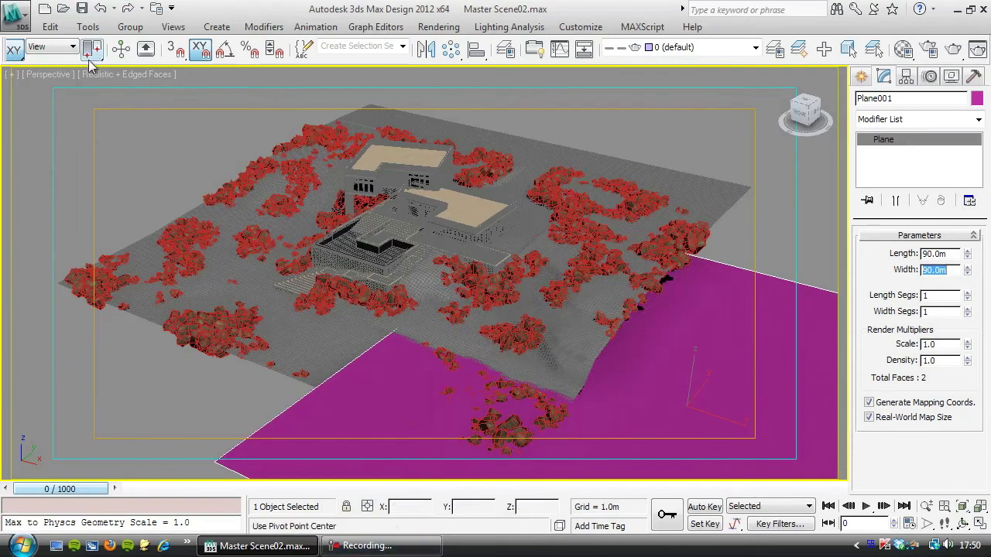
Step: Centre the plane at the origin by zeroing its X and Y positions
{"action": "left_click_drag", "start_coordinate": [54, 62], "coordinate": [104, 51]}
{"action": "left_click", "coordinate": [187, 50]}
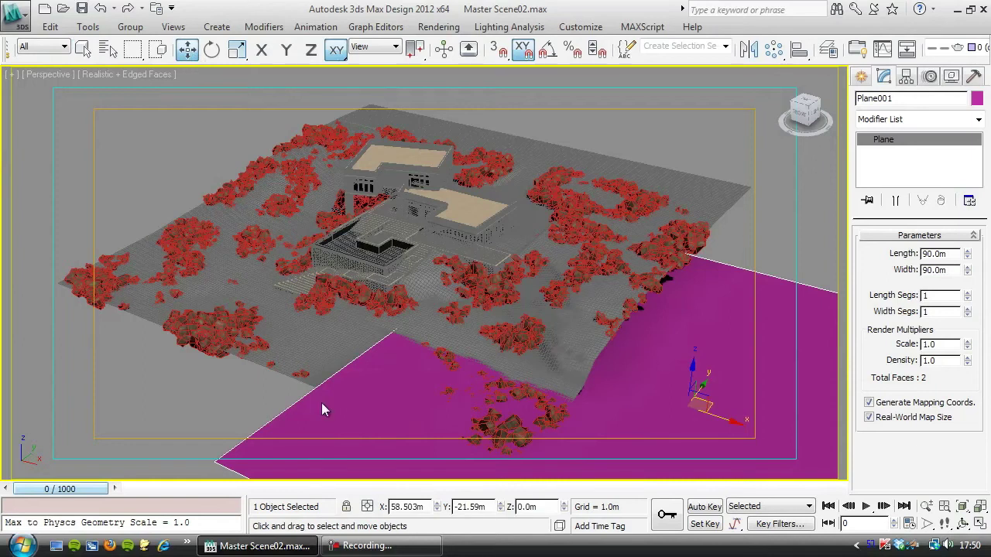
{"action": "right_click", "coordinate": [437, 510]}
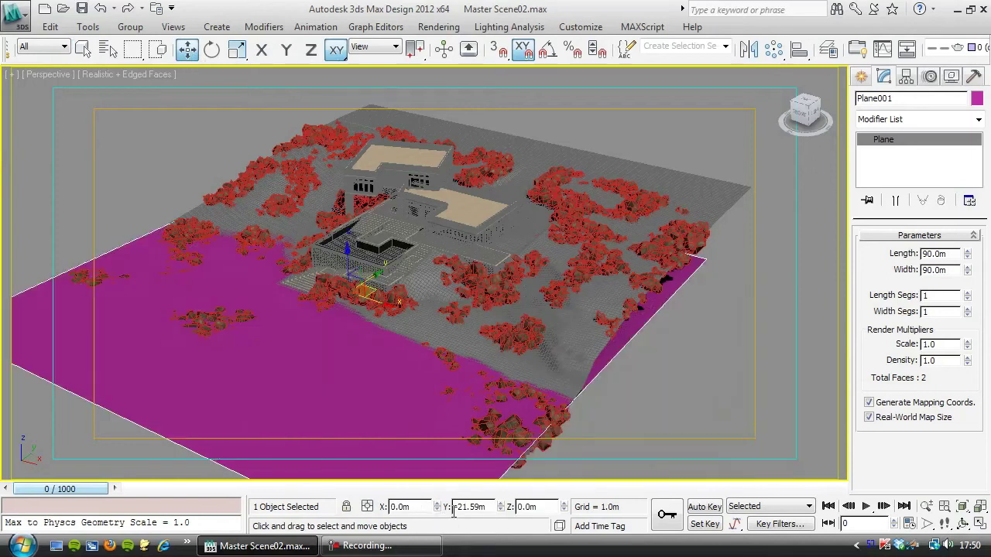
{"action": "right_click", "coordinate": [501, 508]}
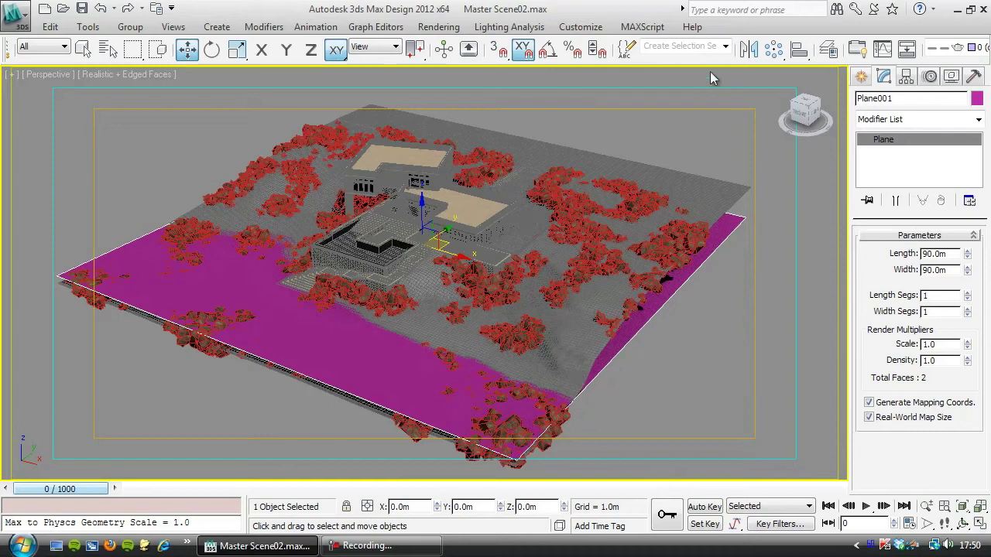
{"action": "left_click_drag", "start_coordinate": [709, 62], "coordinate": [495, 66]}
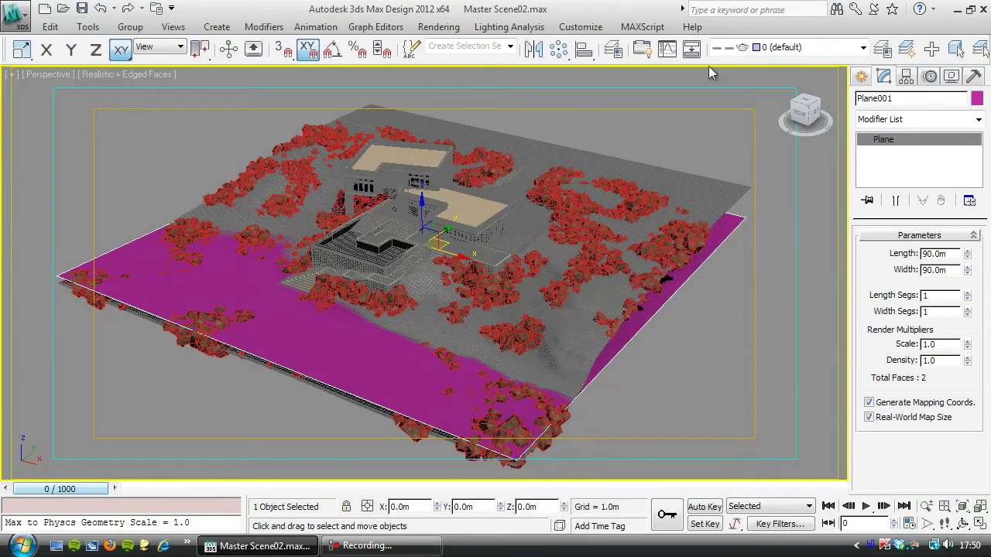
Step: Open the Material Editor, check the scene Summary Info, and select the 03 - Default slot
{"action": "left_click_drag", "start_coordinate": [739, 62], "coordinate": [587, 60]}
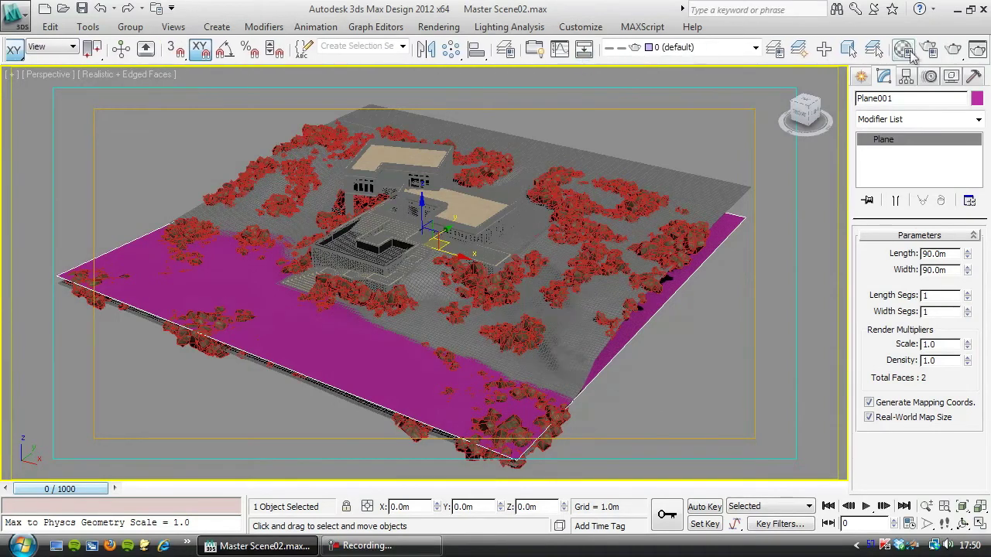
{"action": "left_click", "coordinate": [904, 49]}
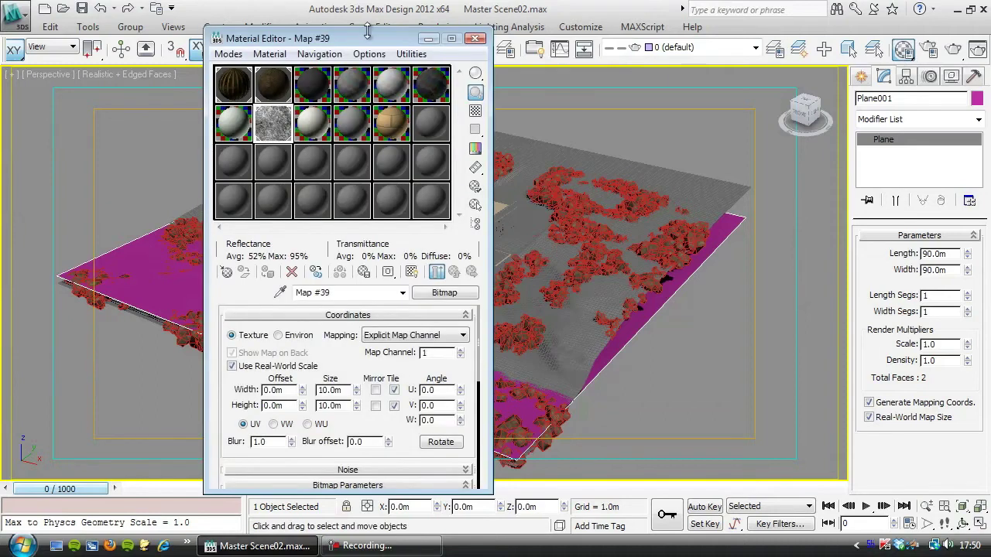
{"action": "left_click_drag", "start_coordinate": [356, 39], "coordinate": [425, 16]}
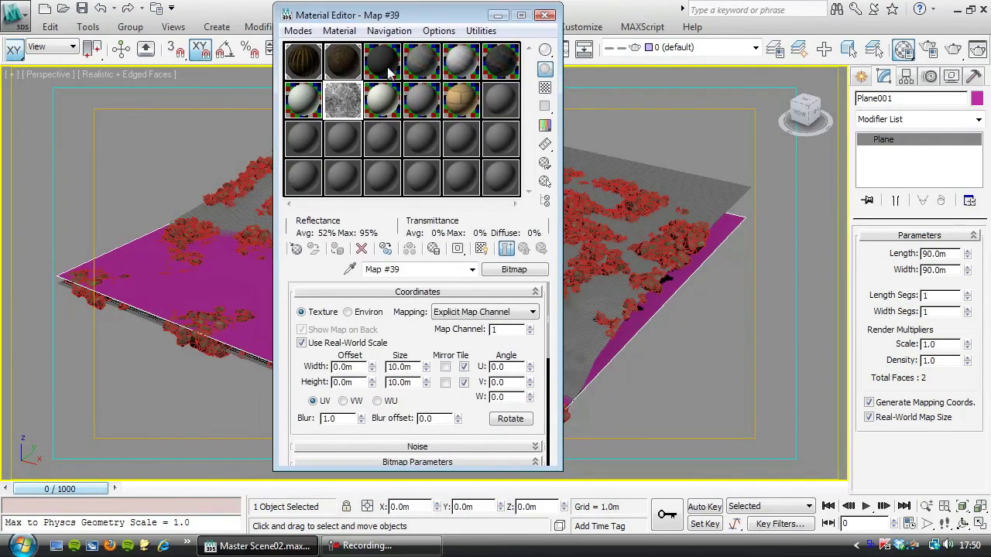
{"action": "left_click", "coordinate": [16, 15]}
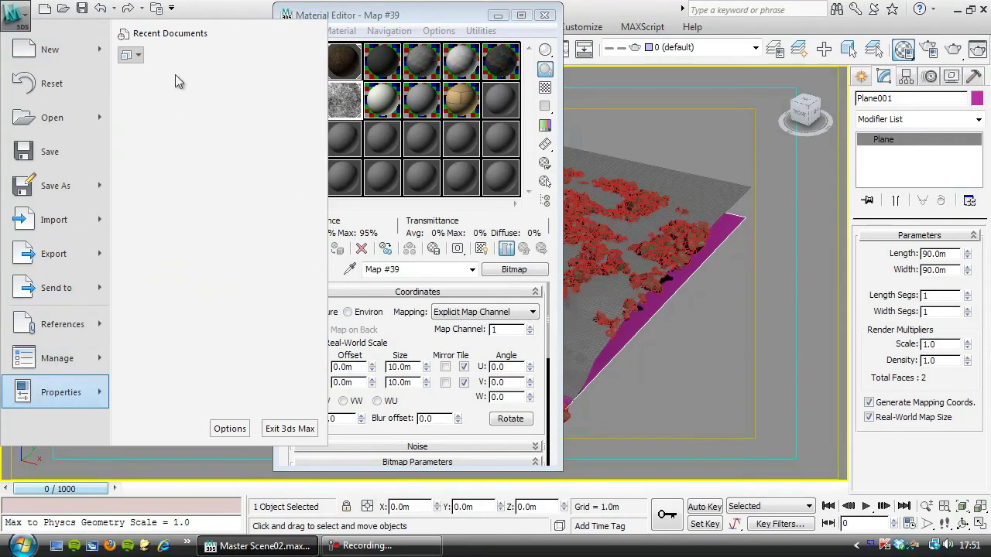
{"action": "left_click", "coordinate": [174, 74]}
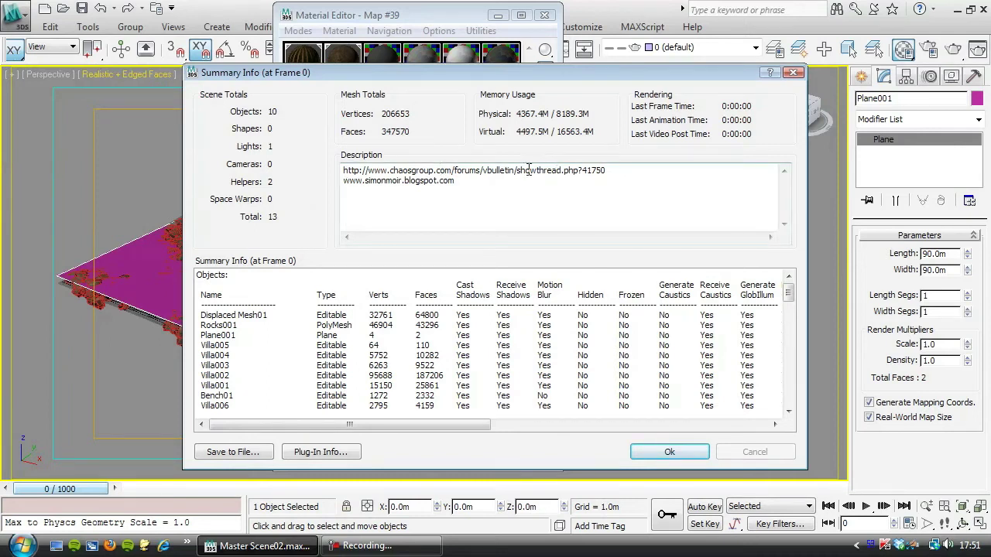
{"action": "left_click", "coordinate": [671, 452]}
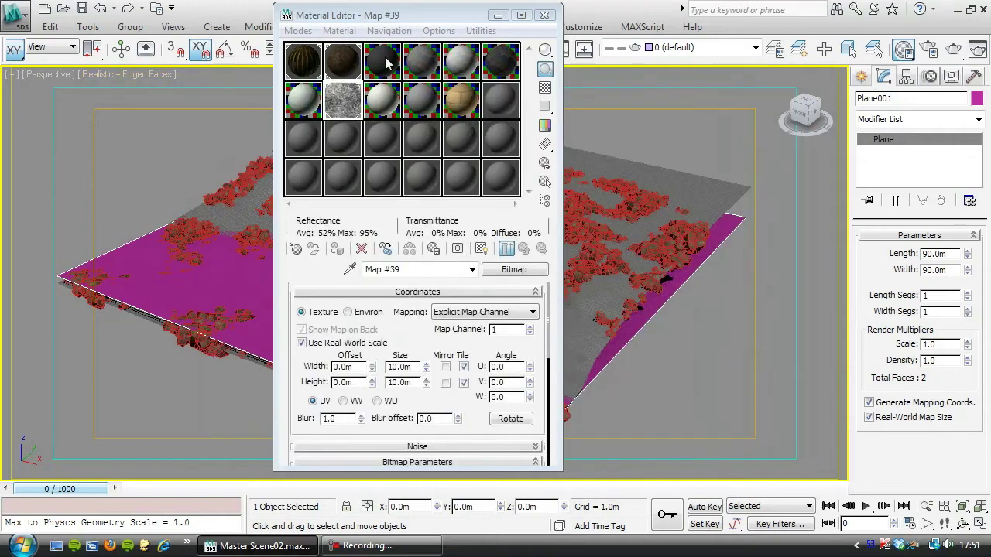
{"action": "left_click", "coordinate": [387, 63]}
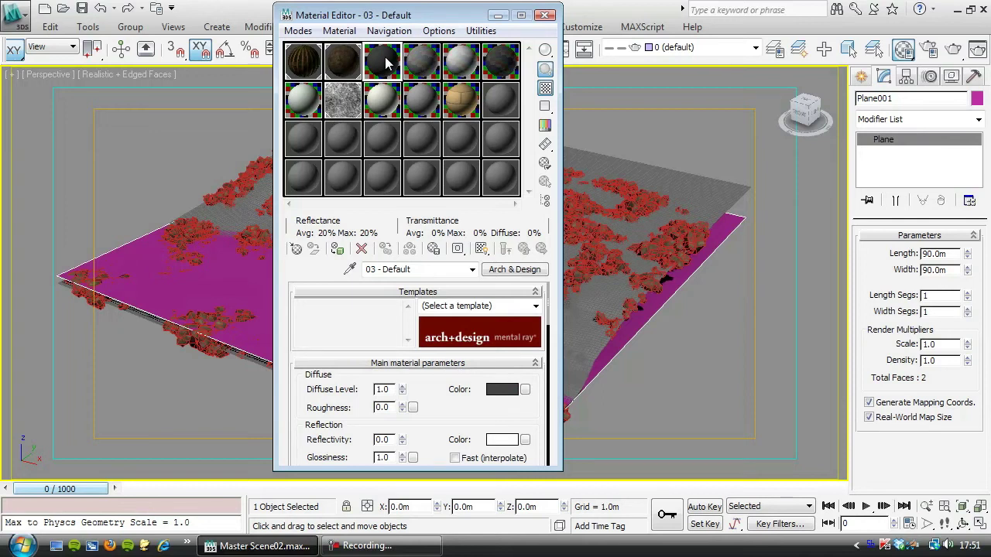
Step: Load the Vray Ocean Material.mat library and bring its Ocean material into the editor
{"action": "left_click", "coordinate": [295, 249]}
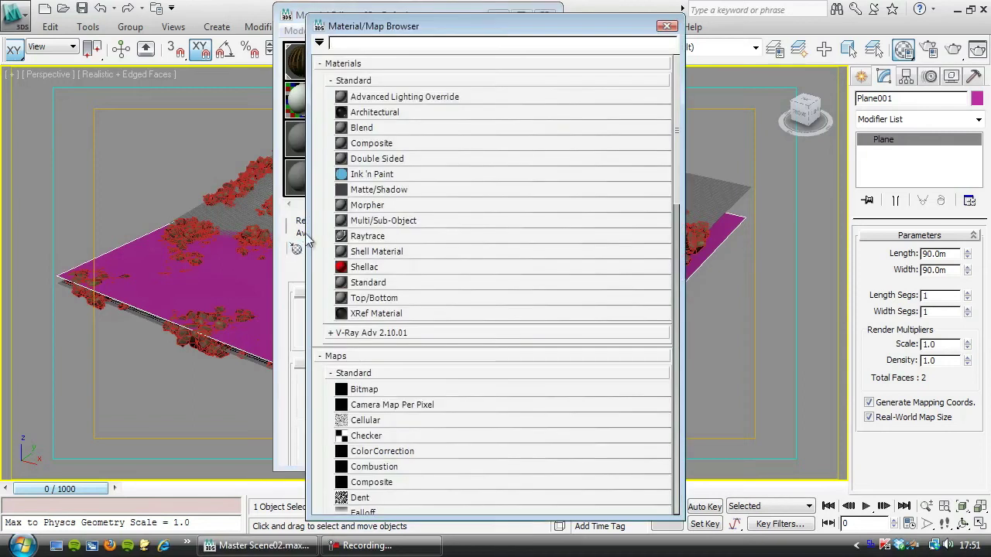
{"action": "left_click", "coordinate": [319, 42]}
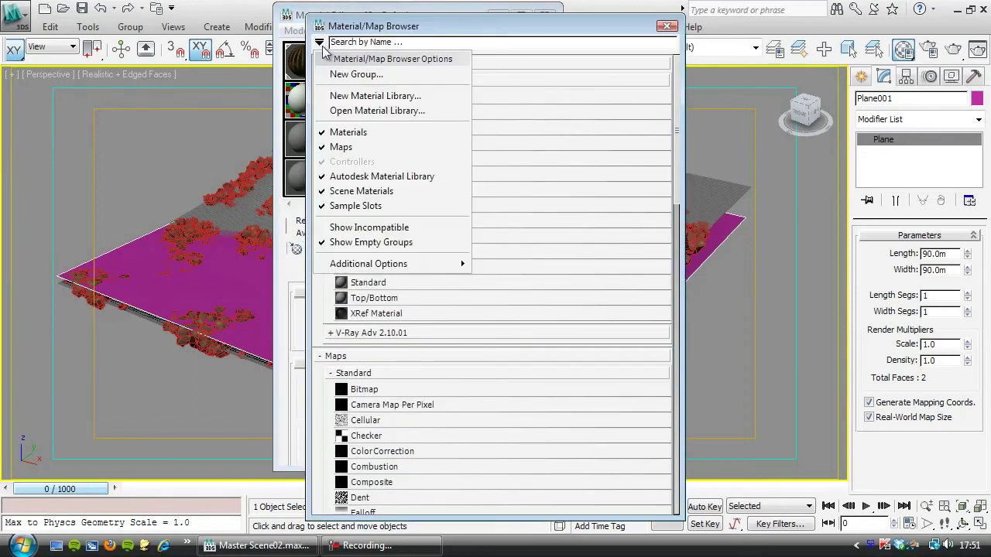
{"action": "left_click", "coordinate": [356, 110]}
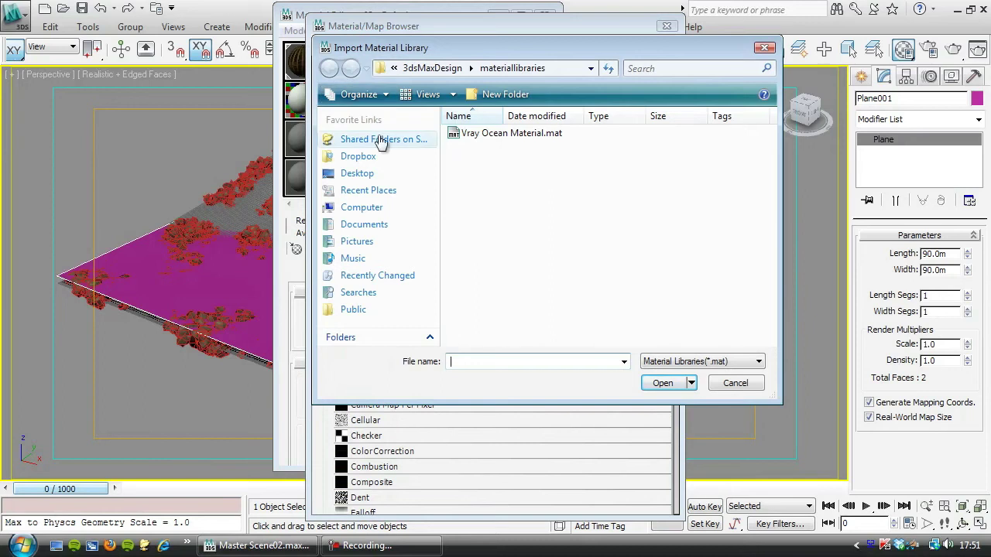
{"action": "left_click", "coordinate": [358, 156]}
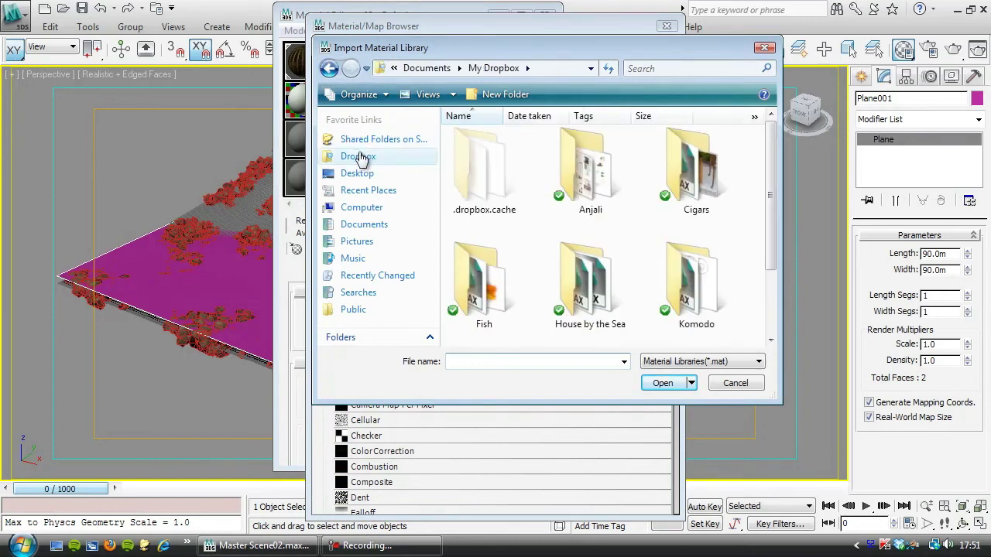
{"action": "double_click", "coordinate": [588, 290]}
{"action": "left_click", "coordinate": [484, 137]}
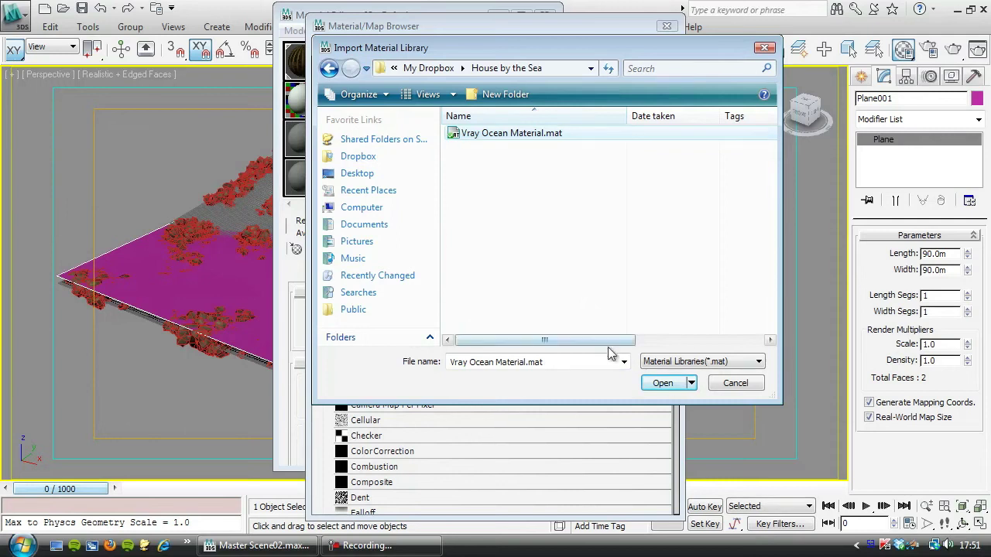
{"action": "left_click", "coordinate": [662, 383]}
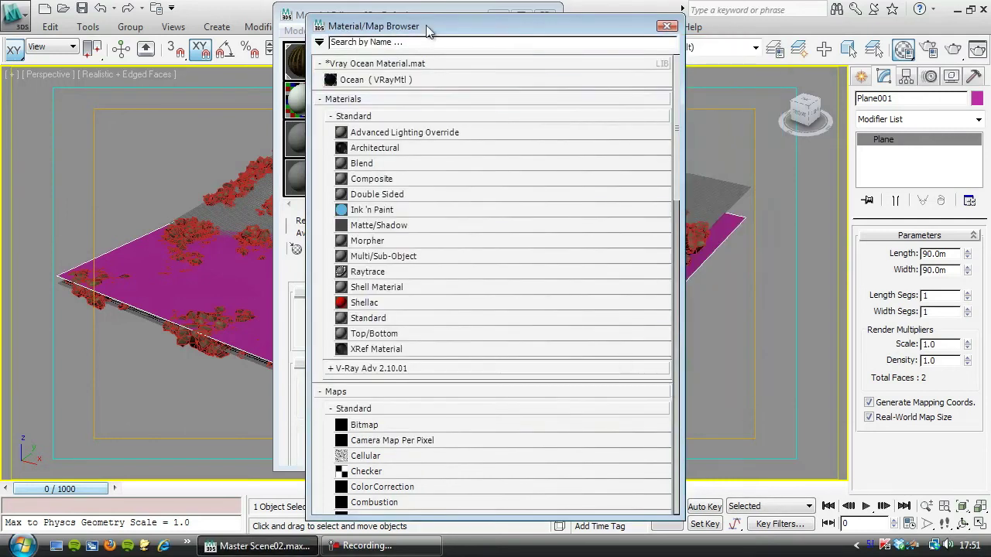
{"action": "left_click_drag", "start_coordinate": [432, 26], "coordinate": [649, 56]}
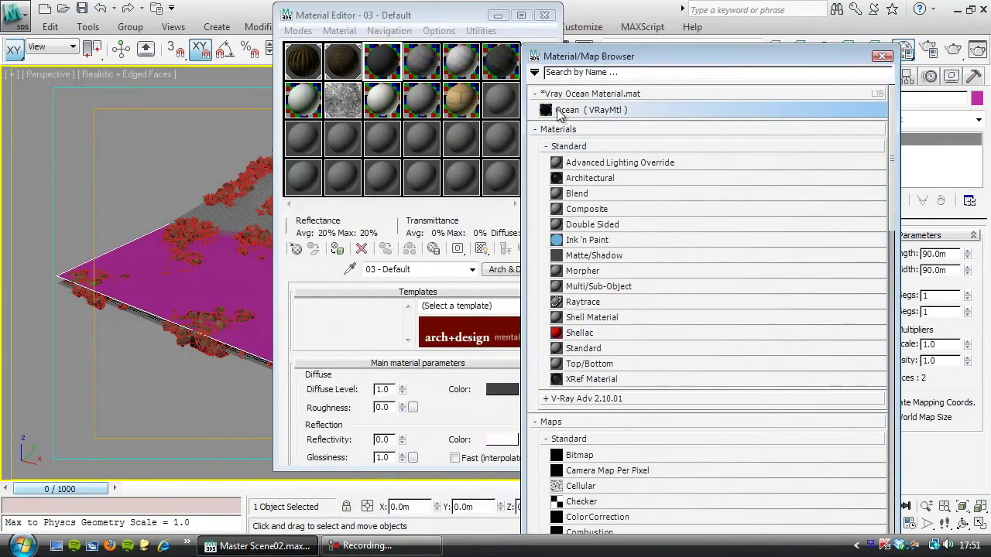
{"action": "double_click", "coordinate": [564, 114]}
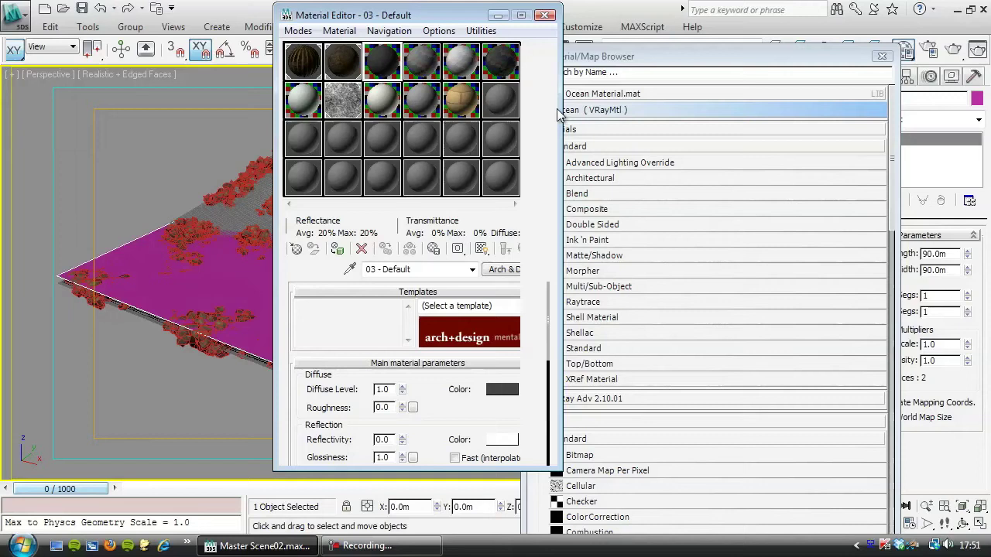
{"action": "left_click", "coordinate": [881, 56]}
Step: Rename the plane Ocean001 and assign the Ocean material to it
{"action": "left_click_drag", "start_coordinate": [878, 99], "coordinate": [746, 113]}
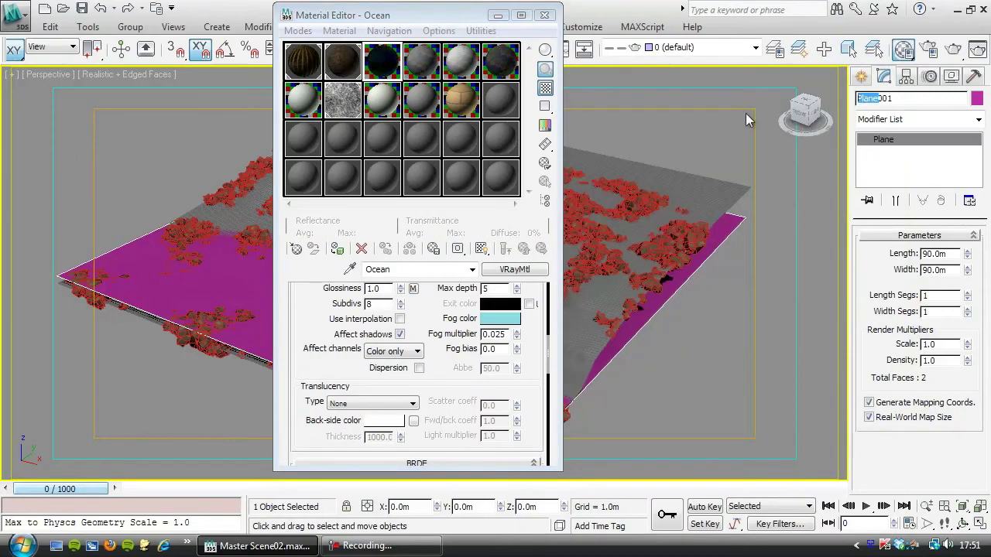
{"action": "type", "text": "Sea"}
{"action": "left_click_drag", "start_coordinate": [870, 98], "coordinate": [811, 111]}
{"action": "type", "text": "Oce"}
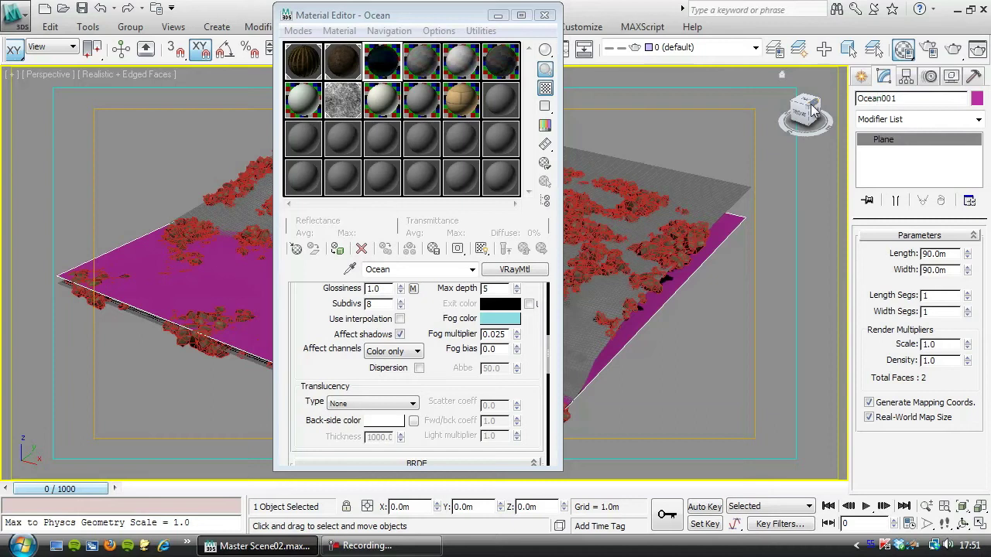
{"action": "left_click", "coordinate": [337, 249]}
{"action": "left_click", "coordinate": [545, 14]}
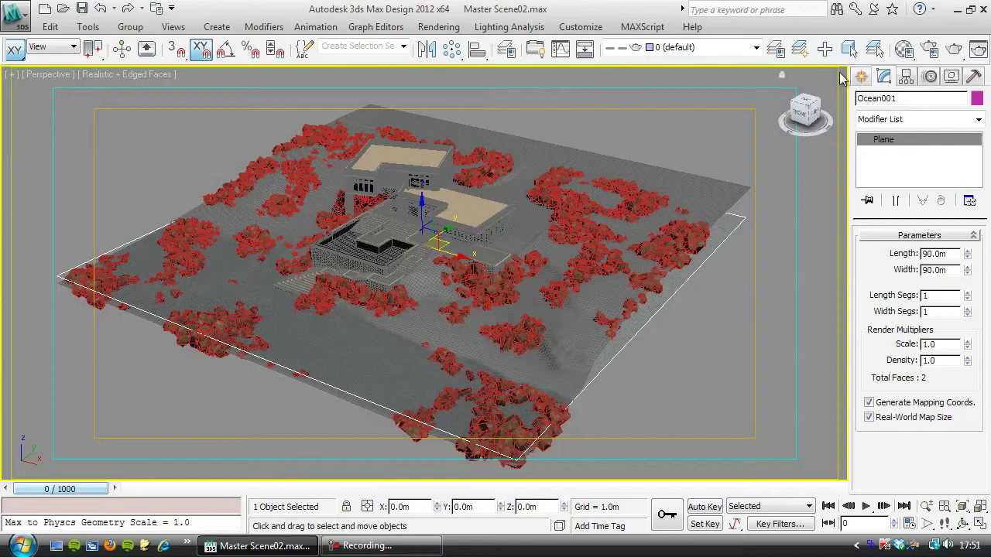
Step: Render the Perspective view with V-Ray and cancel the render partway through
{"action": "left_click", "coordinate": [956, 49]}
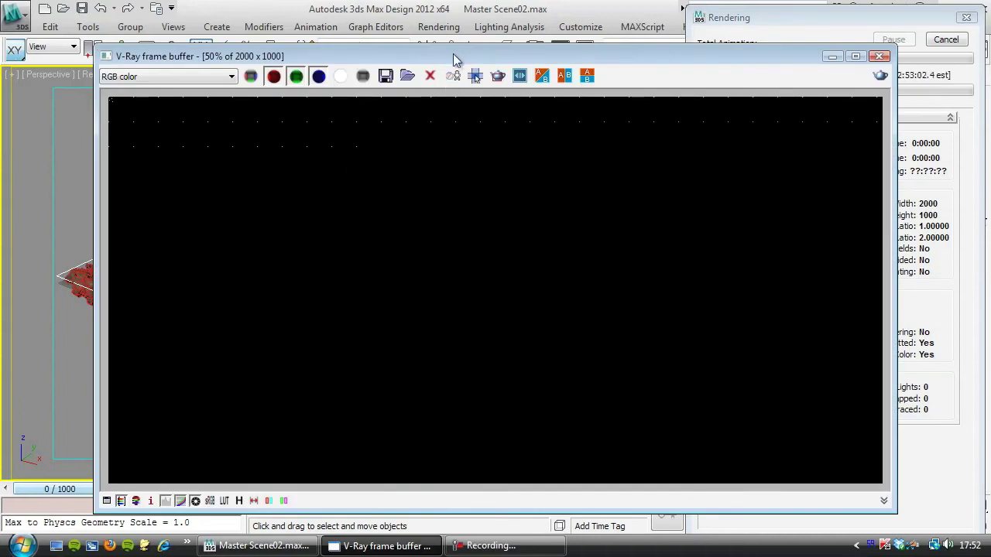
{"action": "left_click_drag", "start_coordinate": [453, 53], "coordinate": [382, 36]}
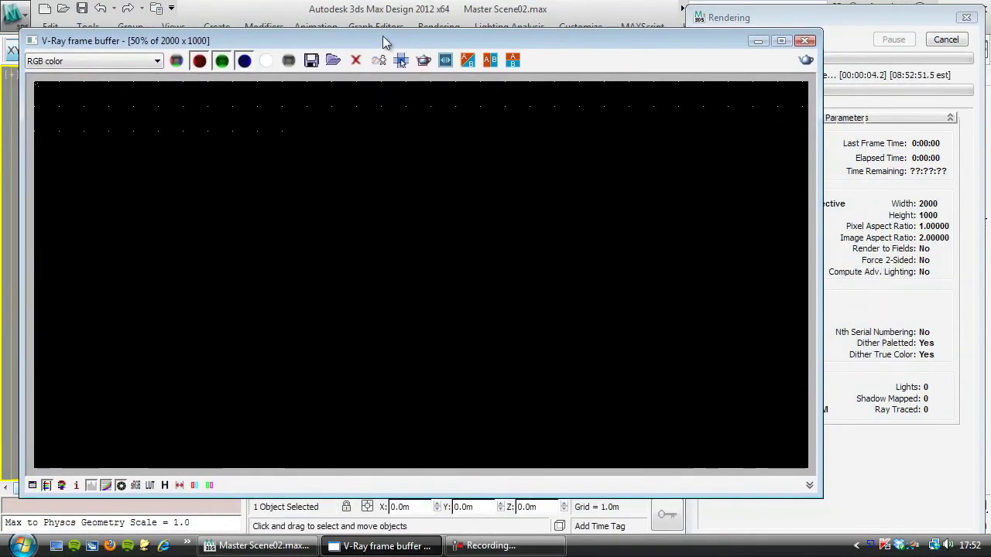
{"action": "left_click", "coordinate": [802, 17]}
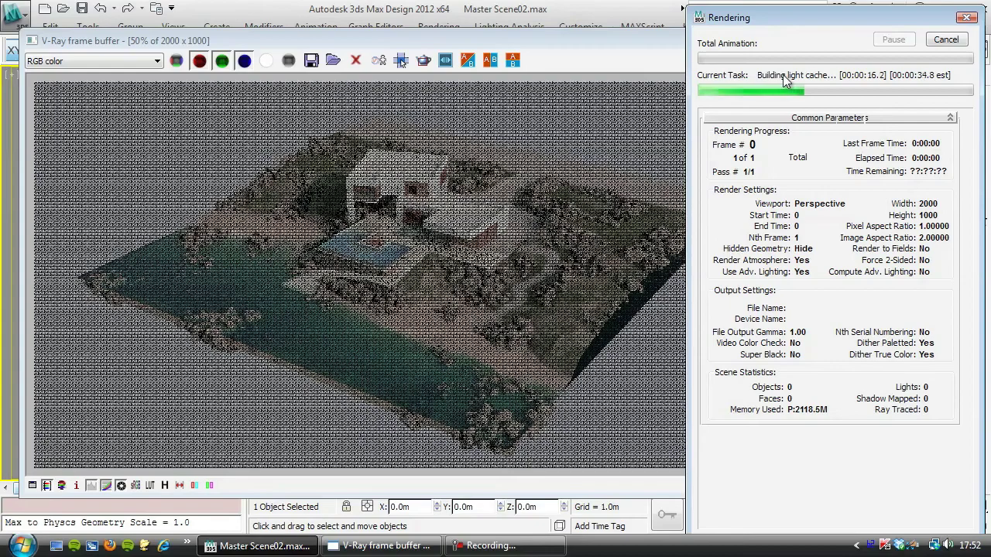
{"action": "left_click", "coordinate": [947, 39]}
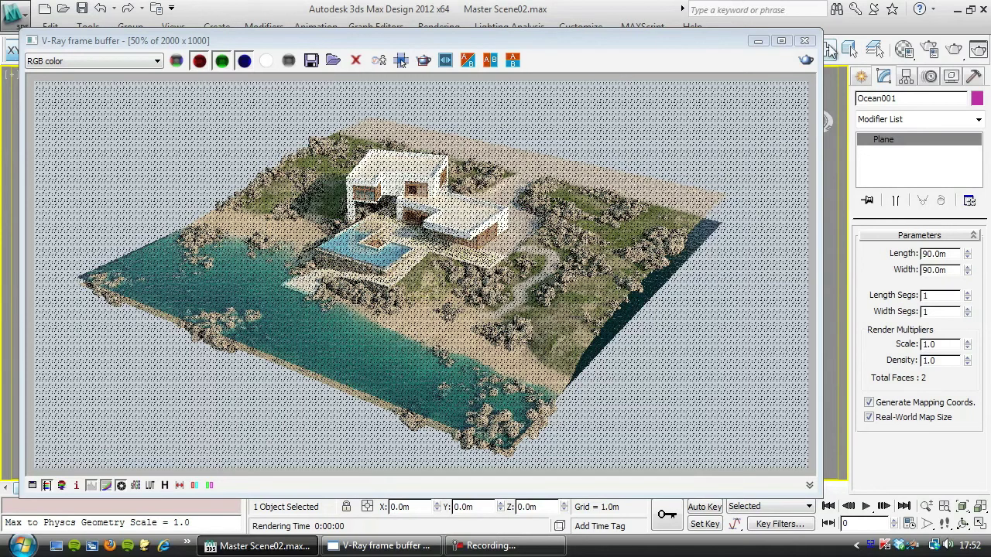
Step: Close the render windows and reopen the Material Editor with the material tree view
{"action": "left_click", "coordinate": [804, 42]}
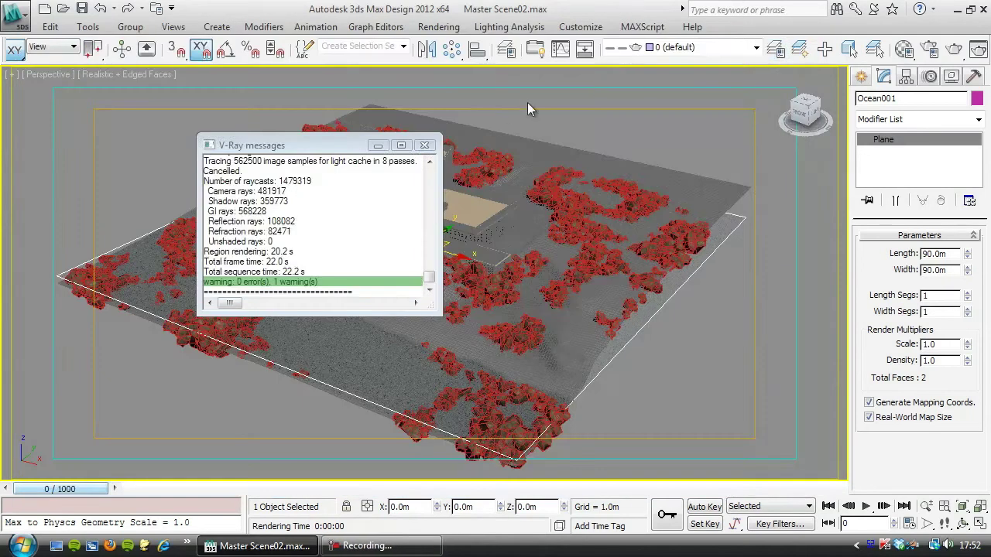
{"action": "left_click", "coordinate": [427, 147]}
{"action": "left_click", "coordinate": [904, 48]}
{"action": "left_click_drag", "start_coordinate": [430, 16], "coordinate": [283, 15]}
{"action": "left_click", "coordinate": [397, 201]}
{"action": "left_click_drag", "start_coordinate": [708, 65], "coordinate": [592, 34]}
{"action": "left_click_drag", "start_coordinate": [788, 518], "coordinate": [740, 194]}
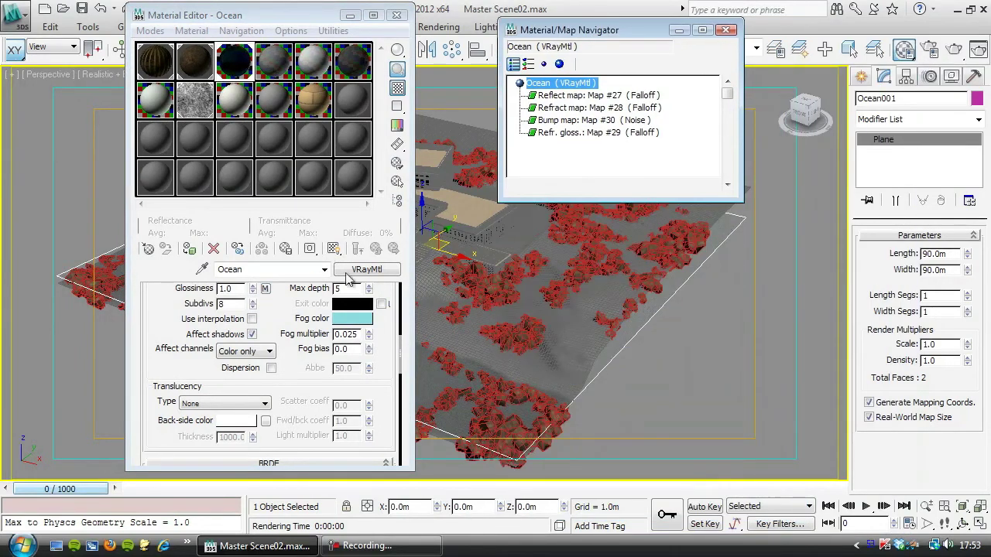
Step: Convert Ocean to a VRayBlendMtl, keeping the old material as the base
{"action": "left_click", "coordinate": [365, 270]}
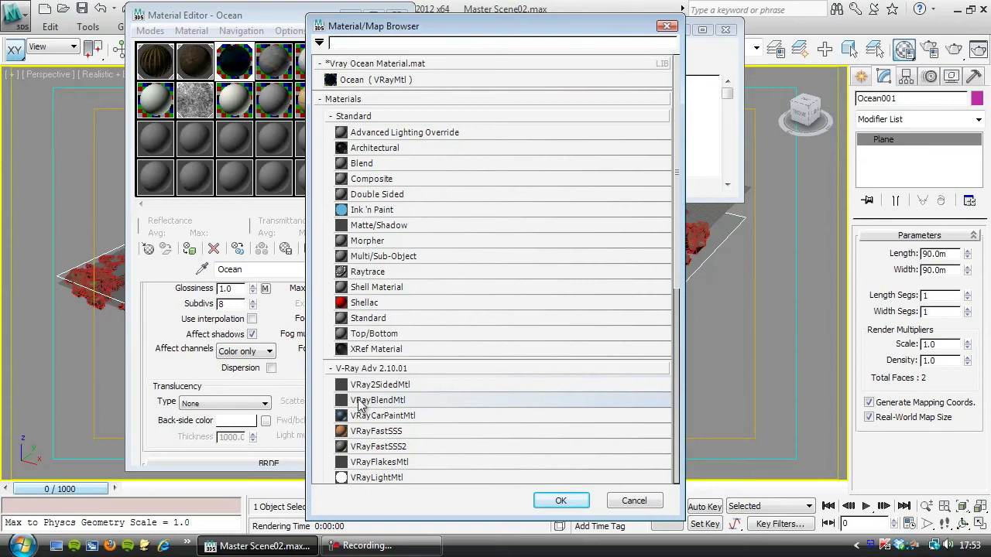
{"action": "double_click", "coordinate": [364, 400]}
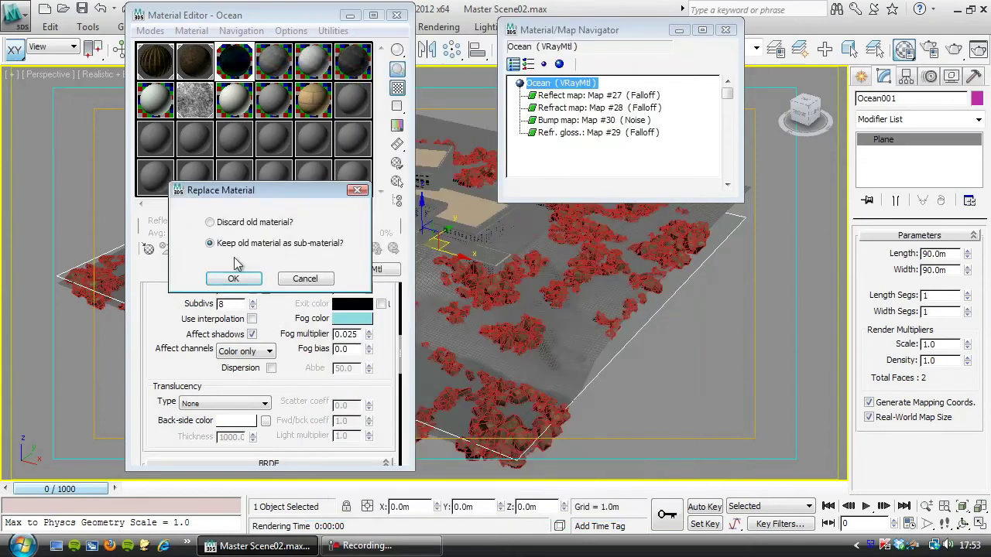
{"action": "left_click", "coordinate": [234, 279]}
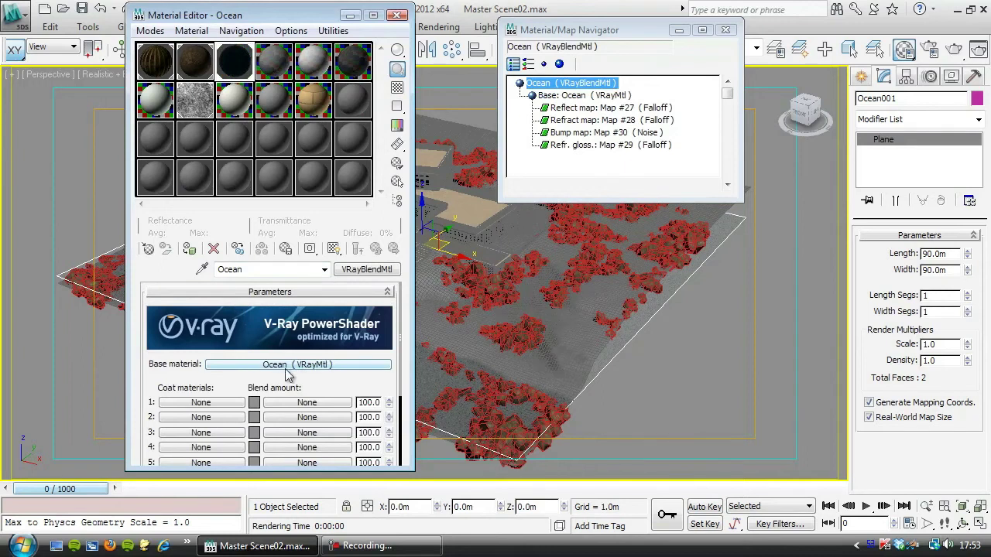
Step: Fill Coat 1 with a new VRayMtl (Material #2) whose diffuse is pure white
{"action": "left_click", "coordinate": [211, 408]}
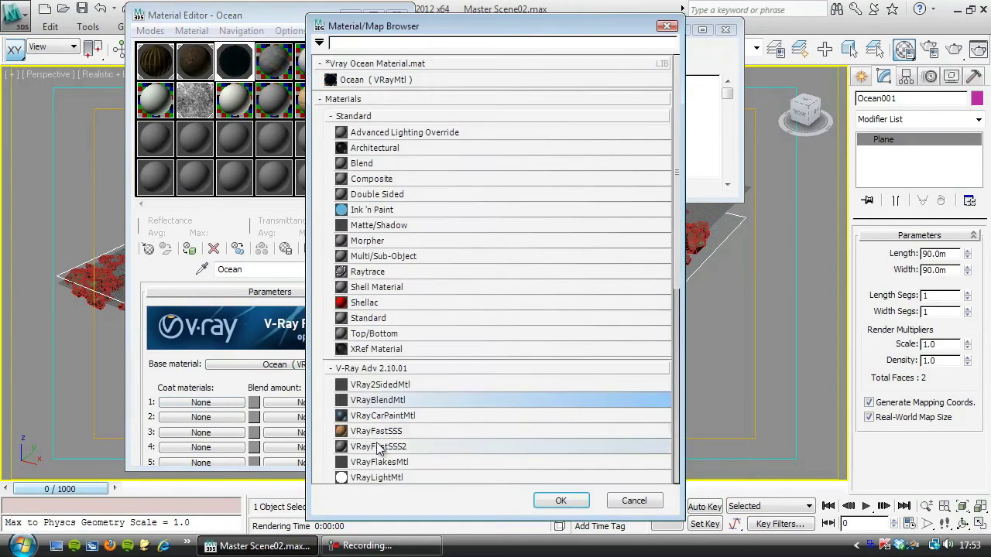
{"action": "scroll", "coordinate": [317, 416], "scroll_direction": "down", "scroll_amount": 3}
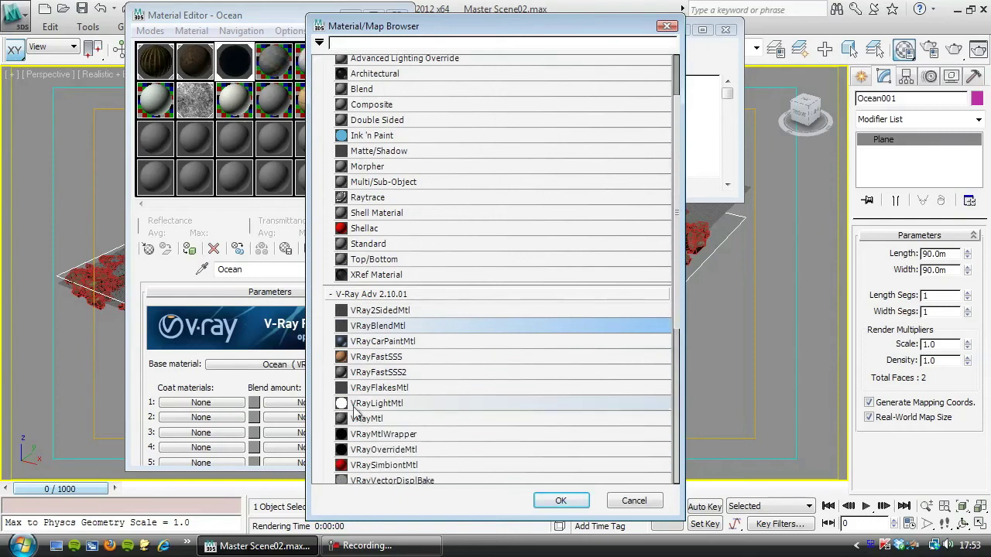
{"action": "double_click", "coordinate": [360, 418]}
{"action": "left_click", "coordinate": [234, 372]}
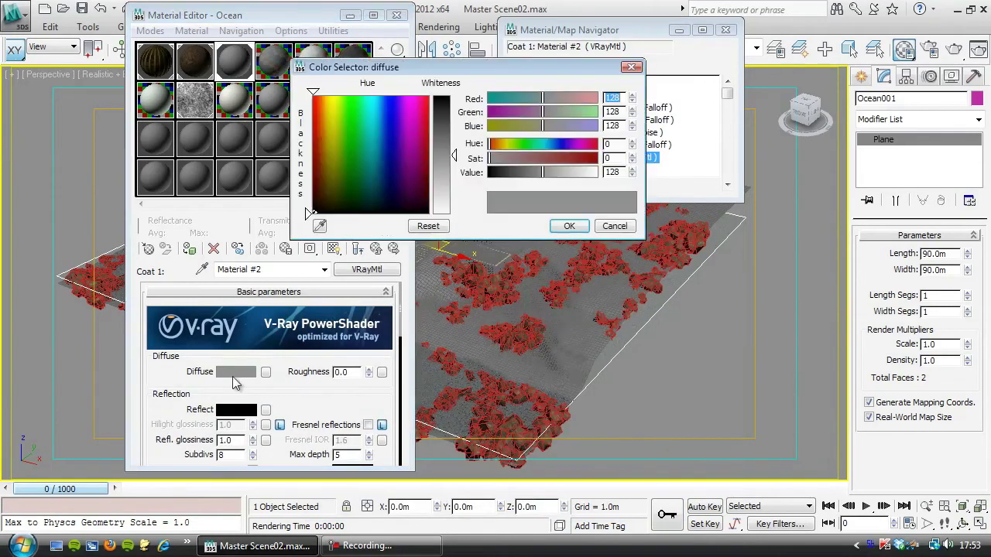
{"action": "left_click_drag", "start_coordinate": [457, 161], "coordinate": [456, 217]}
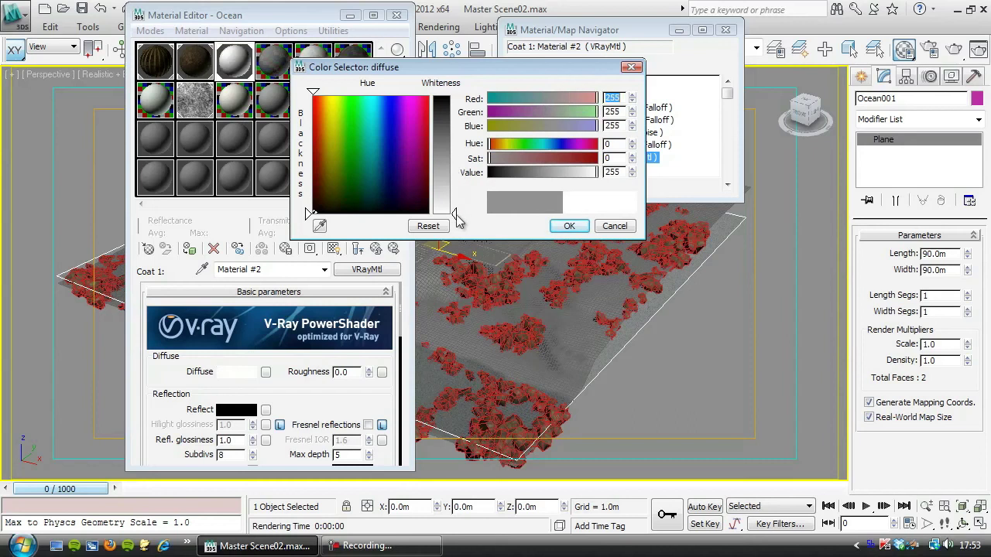
{"action": "left_click", "coordinate": [569, 225]}
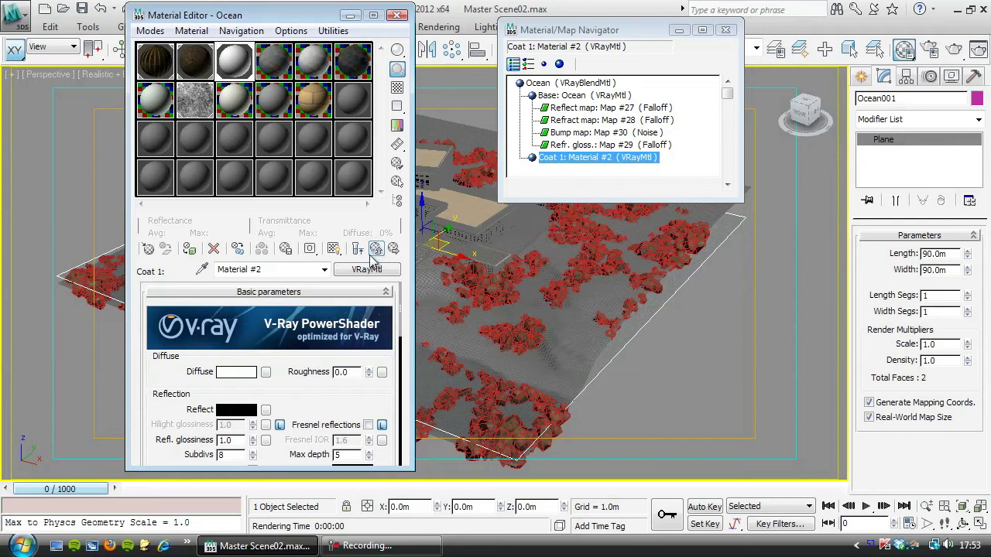
{"action": "left_click", "coordinate": [375, 248]}
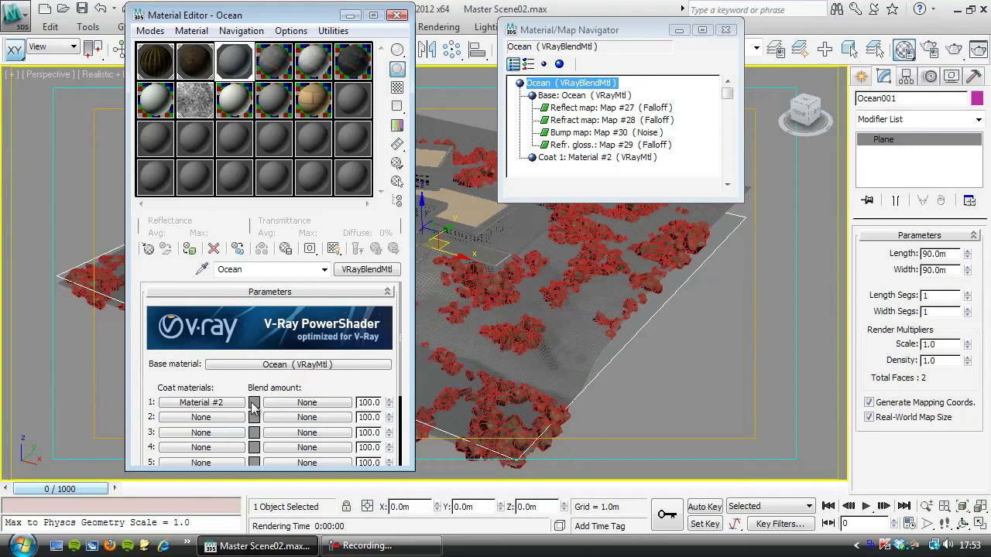
Step: Add a Gradient Ramp (Map #44) to Blend amount 1 and open its magnified preview
{"action": "left_click", "coordinate": [305, 404]}
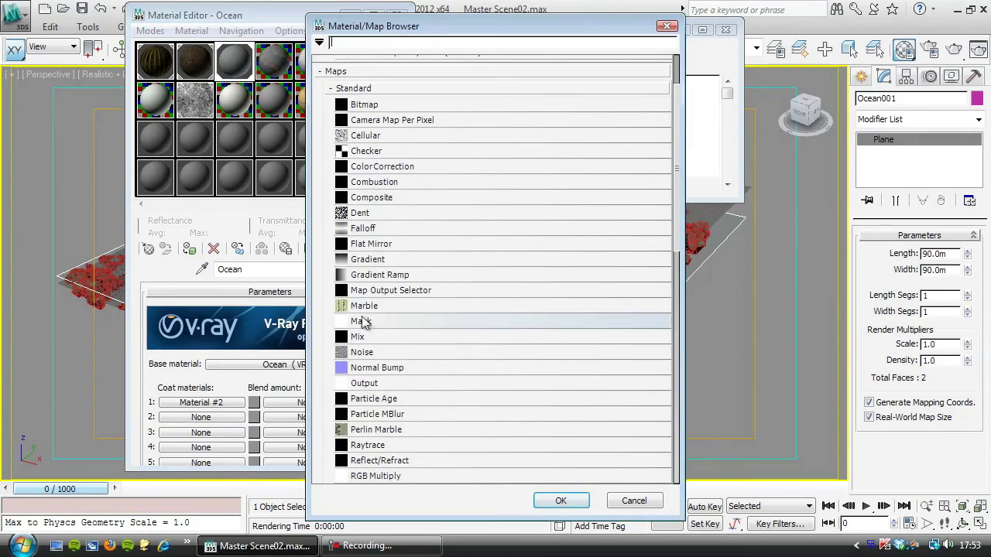
{"action": "double_click", "coordinate": [378, 276]}
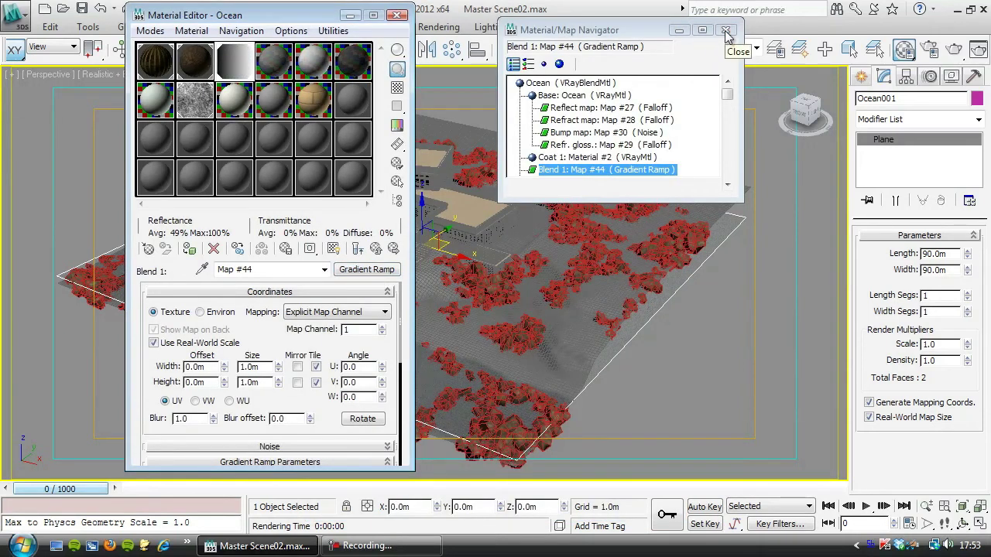
{"action": "left_click_drag", "start_coordinate": [262, 331], "coordinate": [271, 207]}
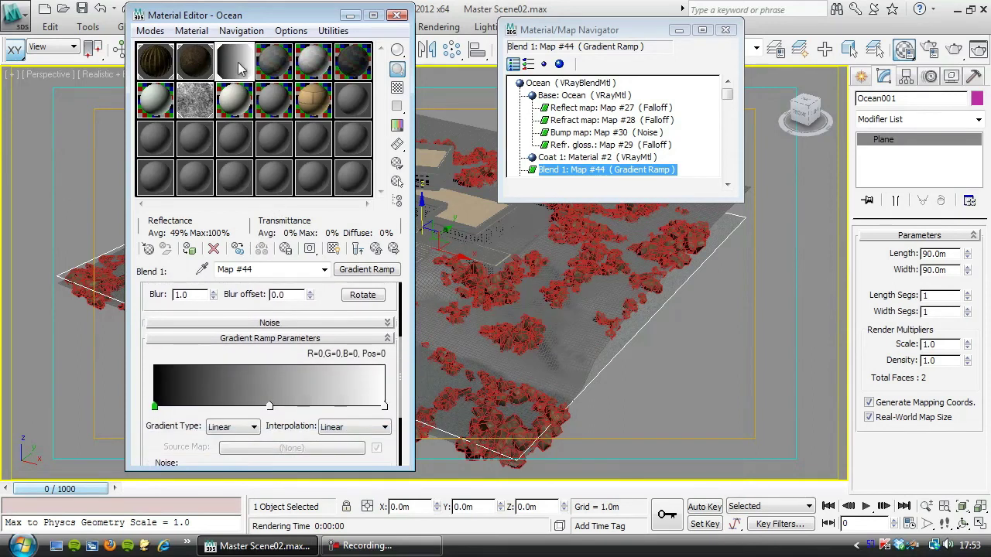
{"action": "left_click", "coordinate": [357, 252]}
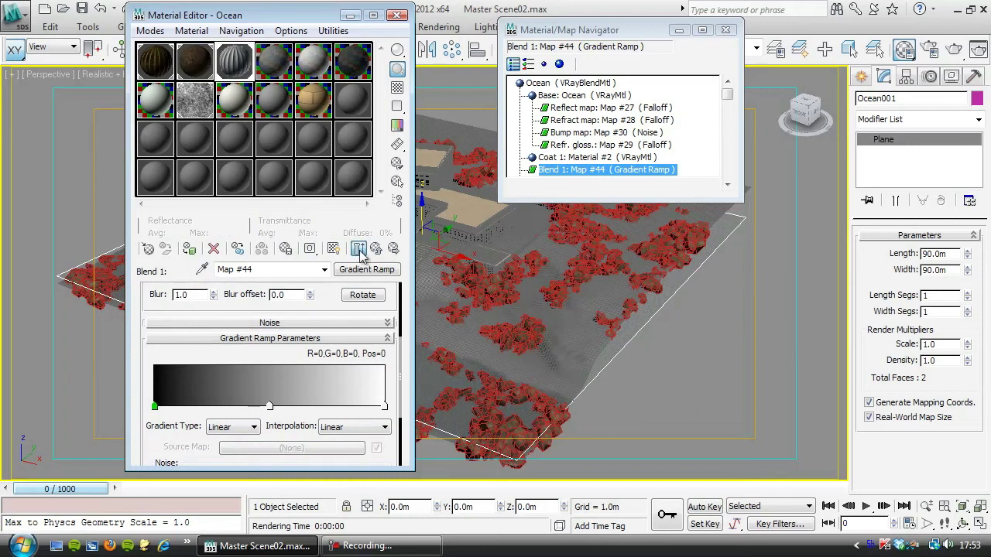
{"action": "left_click", "coordinate": [358, 249]}
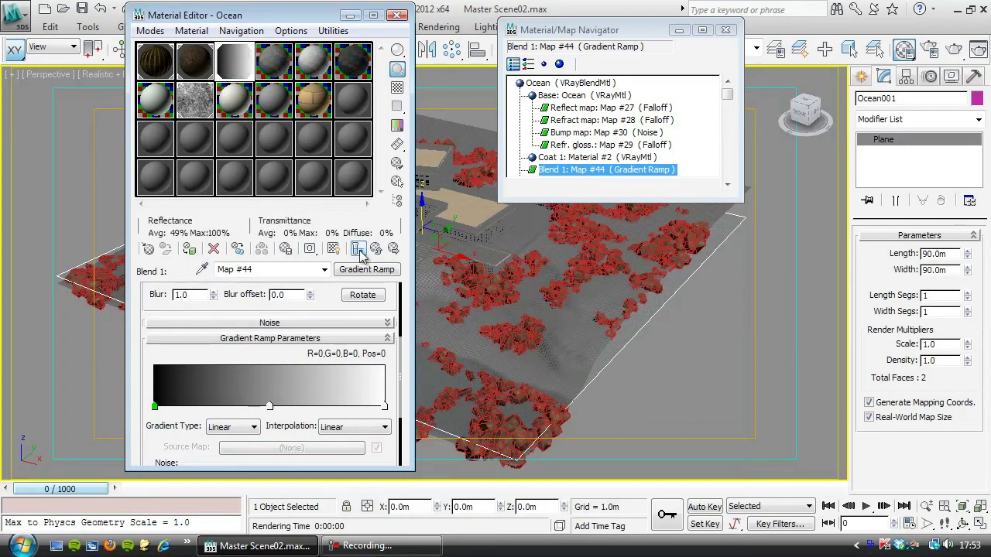
{"action": "double_click", "coordinate": [237, 69]}
{"action": "left_click_drag", "start_coordinate": [632, 12], "coordinate": [611, 118]}
{"action": "left_click", "coordinate": [291, 31]}
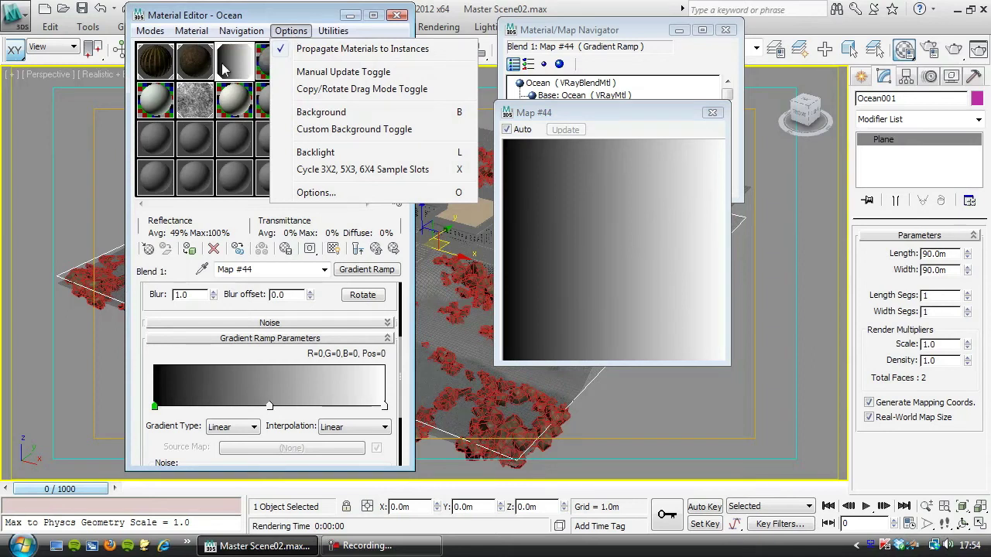
{"action": "left_click", "coordinate": [327, 195]}
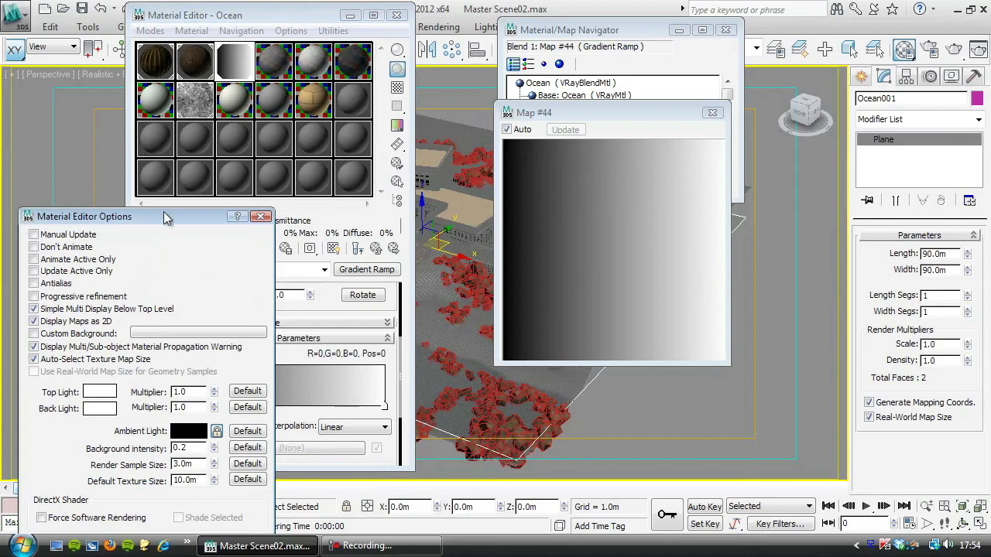
{"action": "left_click_drag", "start_coordinate": [162, 217], "coordinate": [221, 13]}
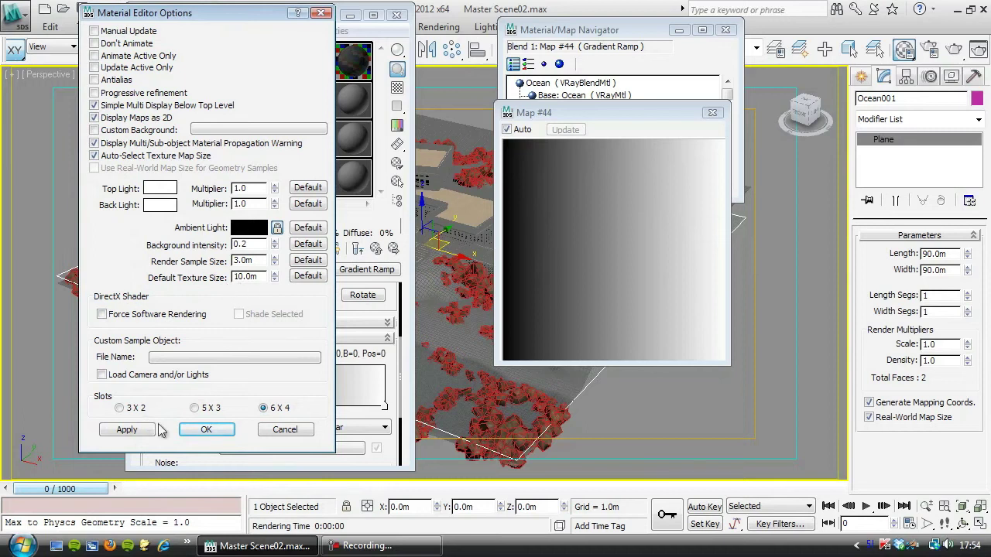
{"action": "left_click", "coordinate": [284, 431]}
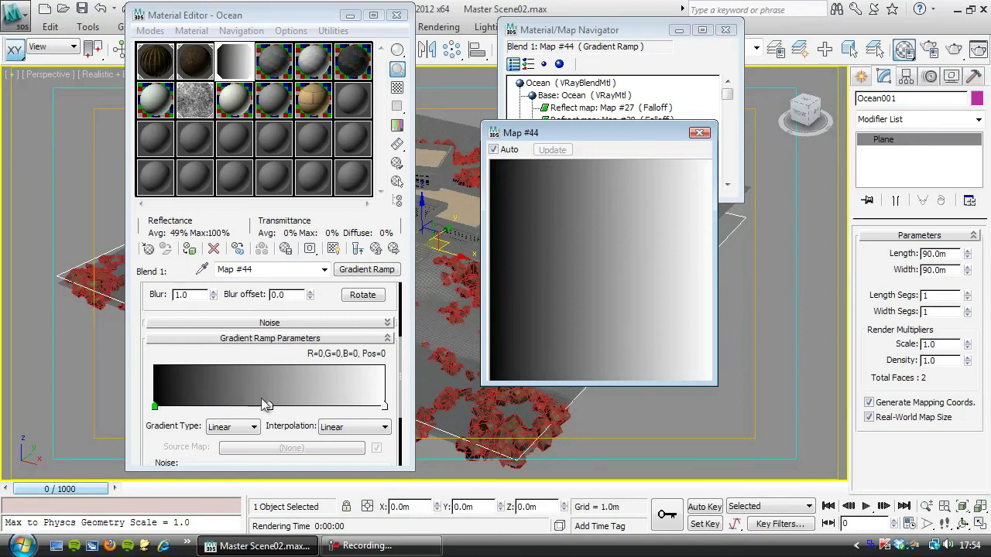
Step: Slide the middle gradient flag to position 31 and add a light grey flag at 62
{"action": "left_click_drag", "start_coordinate": [270, 407], "coordinate": [225, 407]}
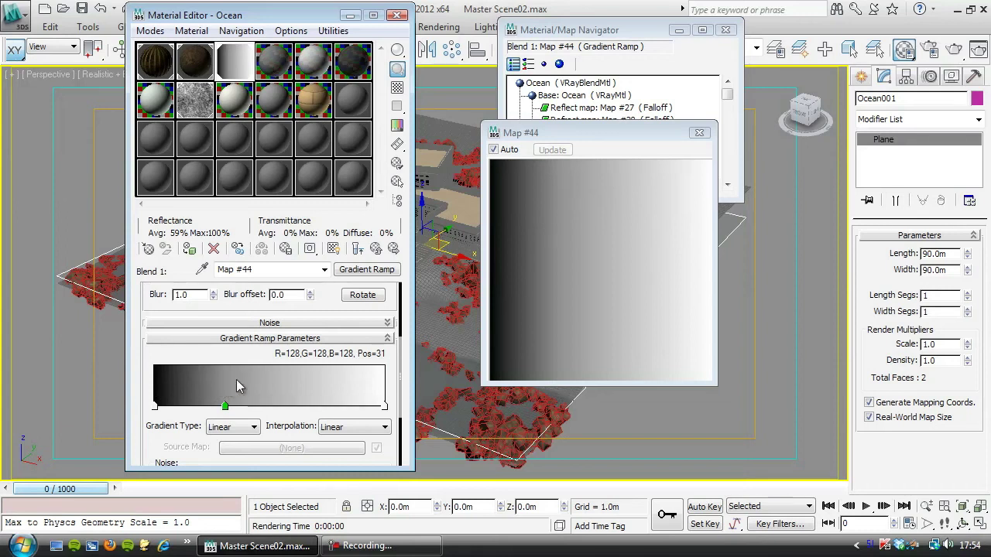
{"action": "left_click", "coordinate": [301, 406]}
{"action": "left_click_drag", "start_coordinate": [298, 407], "coordinate": [297, 407]}
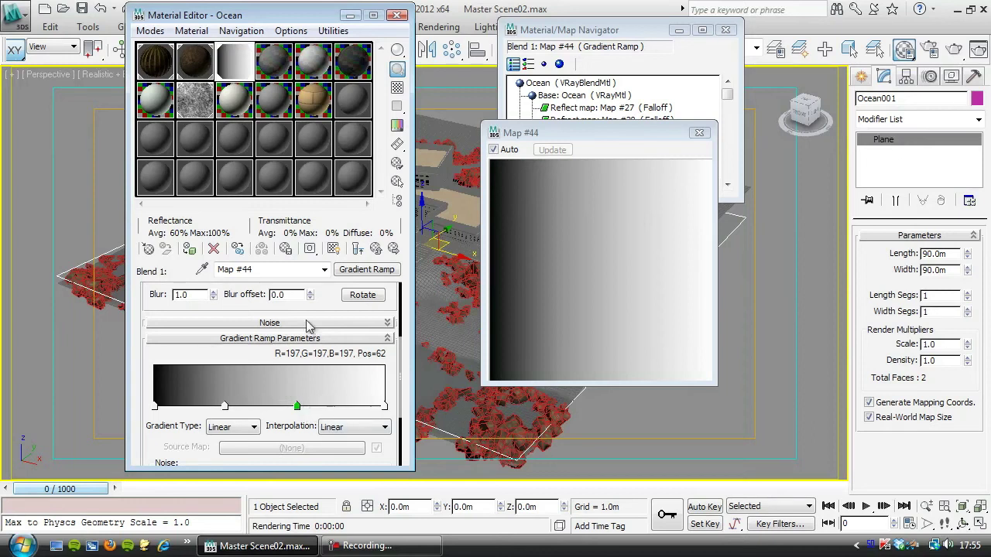
Step: Give the gradient's black end flag a Noise texture (Map #45)
{"action": "right_click", "coordinate": [155, 413]}
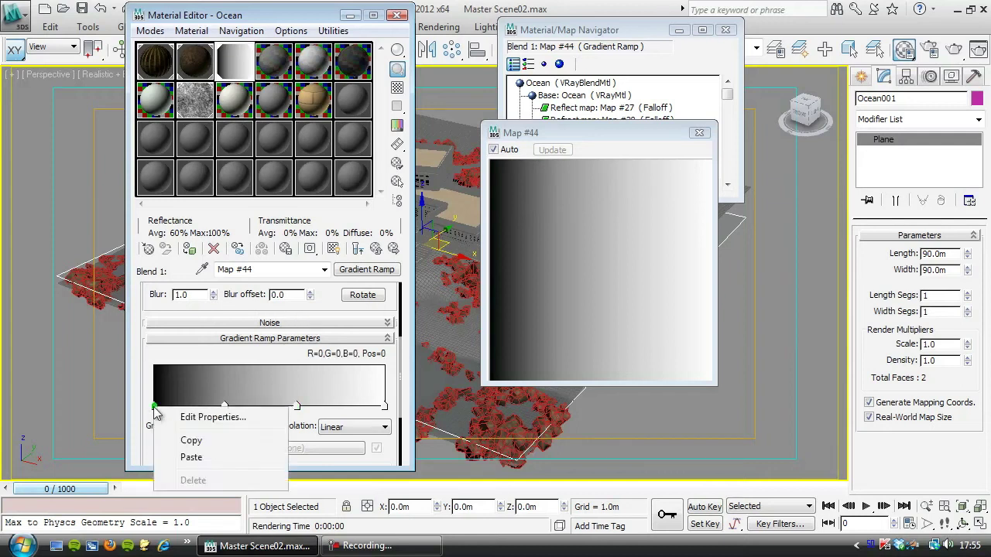
{"action": "left_click", "coordinate": [195, 416]}
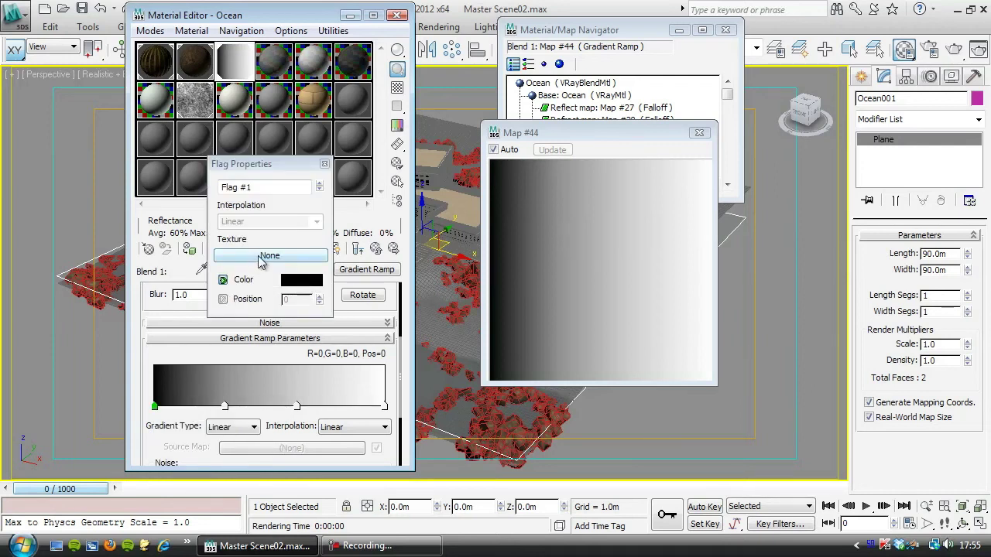
{"action": "left_click", "coordinate": [263, 256]}
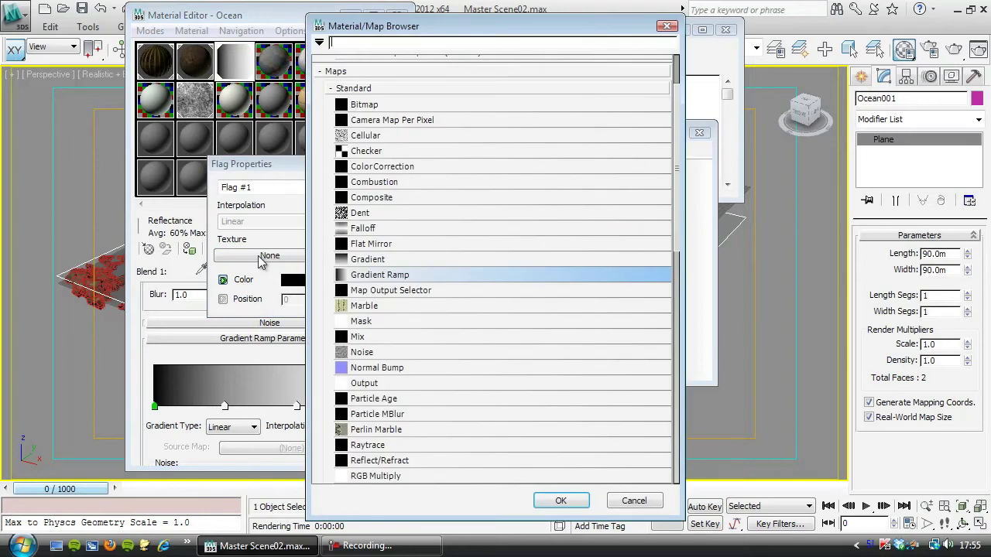
{"action": "double_click", "coordinate": [360, 353]}
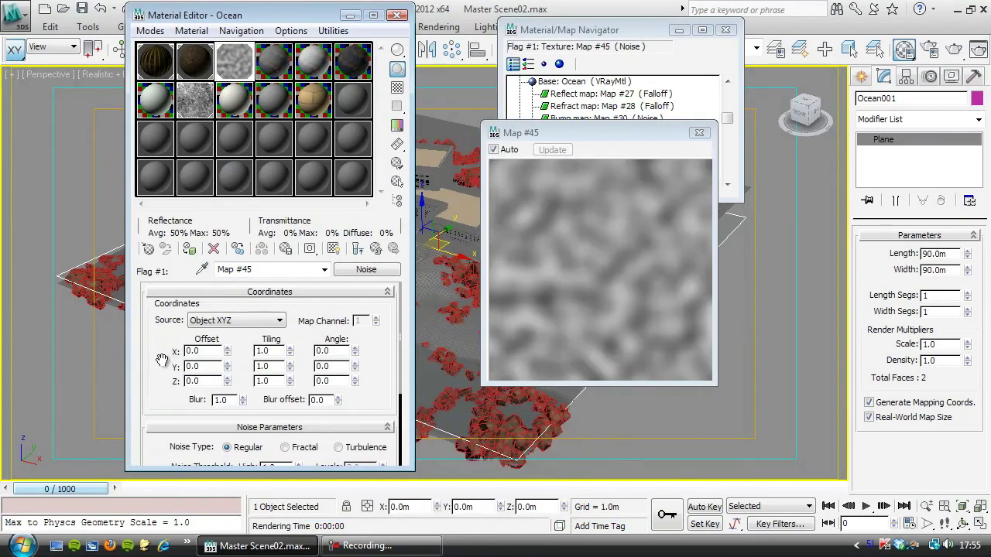
{"action": "scroll", "coordinate": [165, 356], "scroll_direction": "down", "scroll_amount": 5}
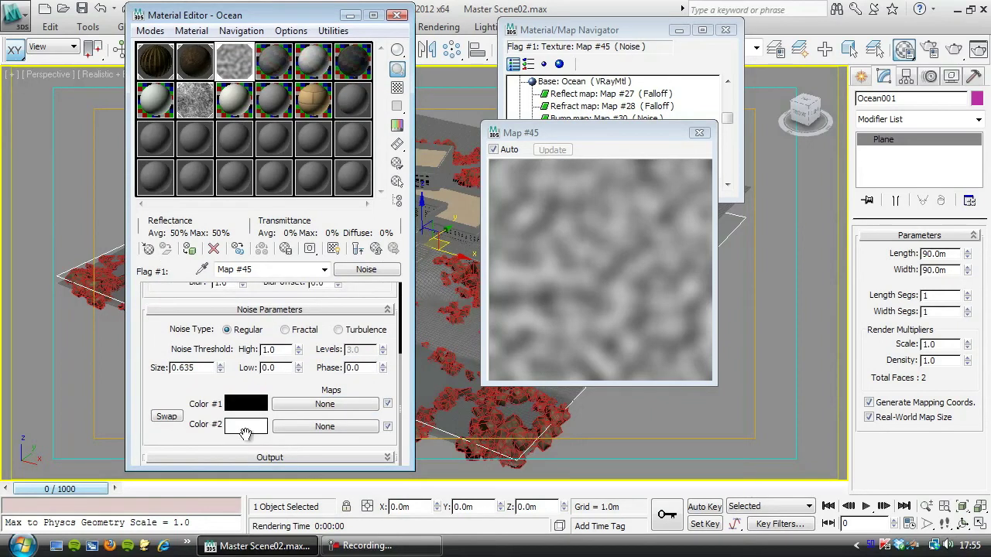
Step: Set the noise Color #2 to black and Color #1 to grey 100
{"action": "left_click", "coordinate": [246, 428]}
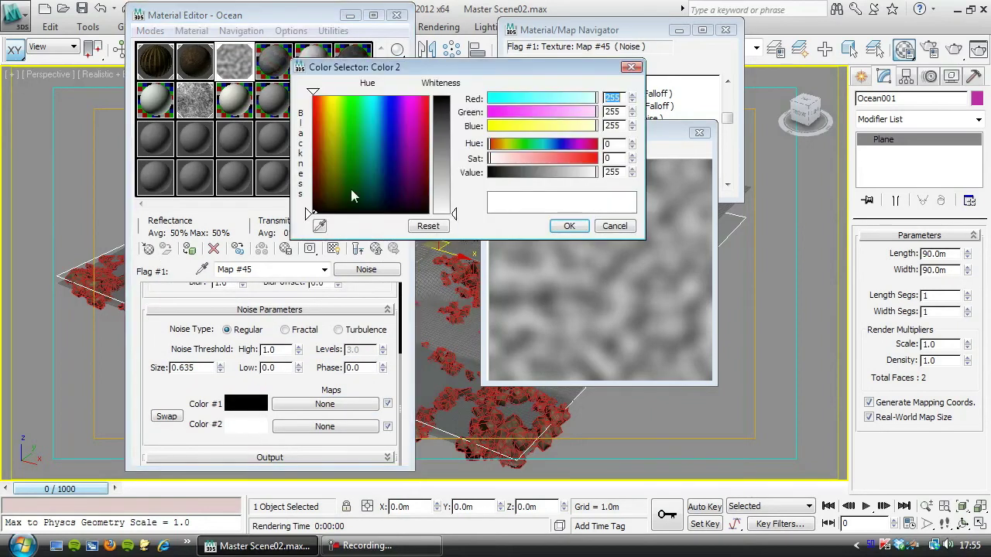
{"action": "right_click", "coordinate": [633, 174]}
{"action": "left_click", "coordinate": [569, 225]}
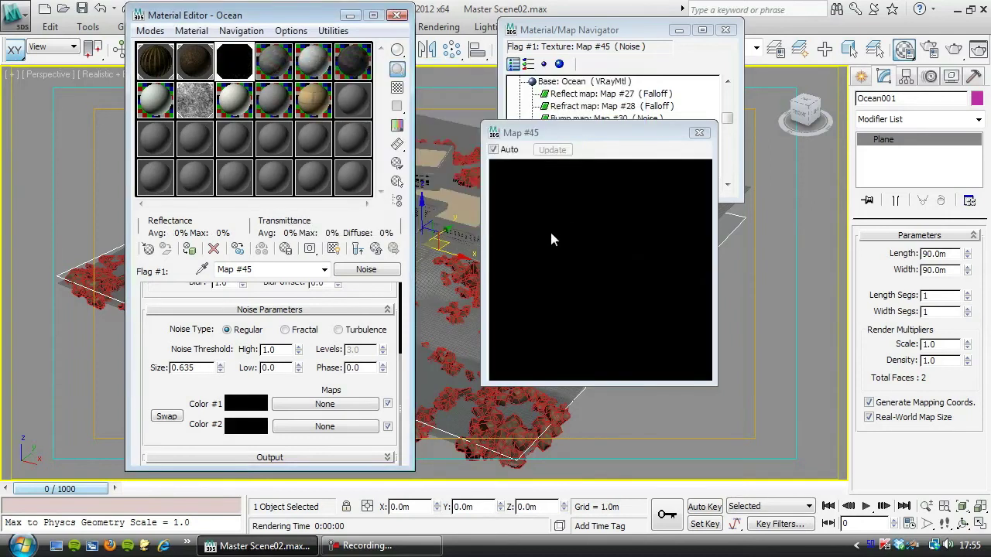
{"action": "left_click", "coordinate": [241, 404]}
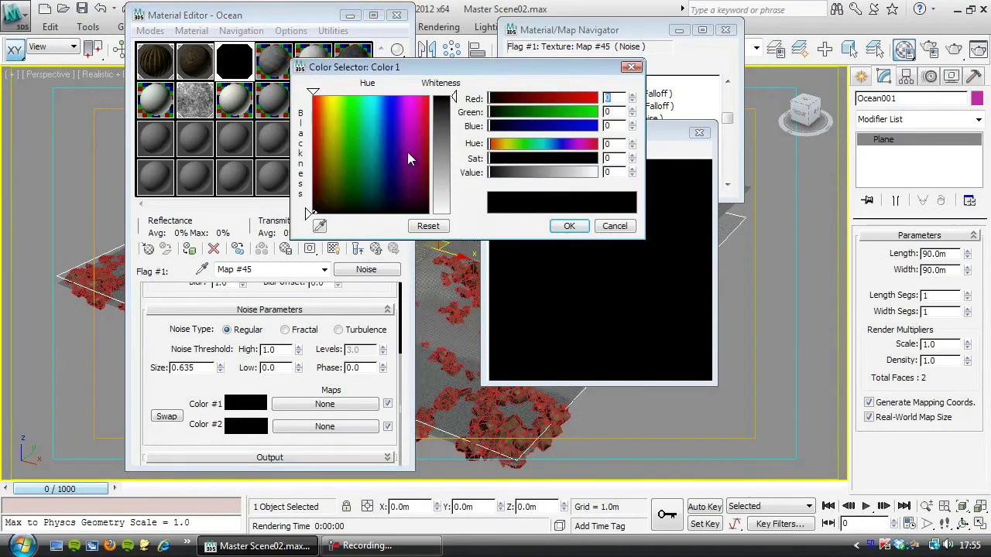
{"action": "left_click_drag", "start_coordinate": [456, 97], "coordinate": [439, 141]}
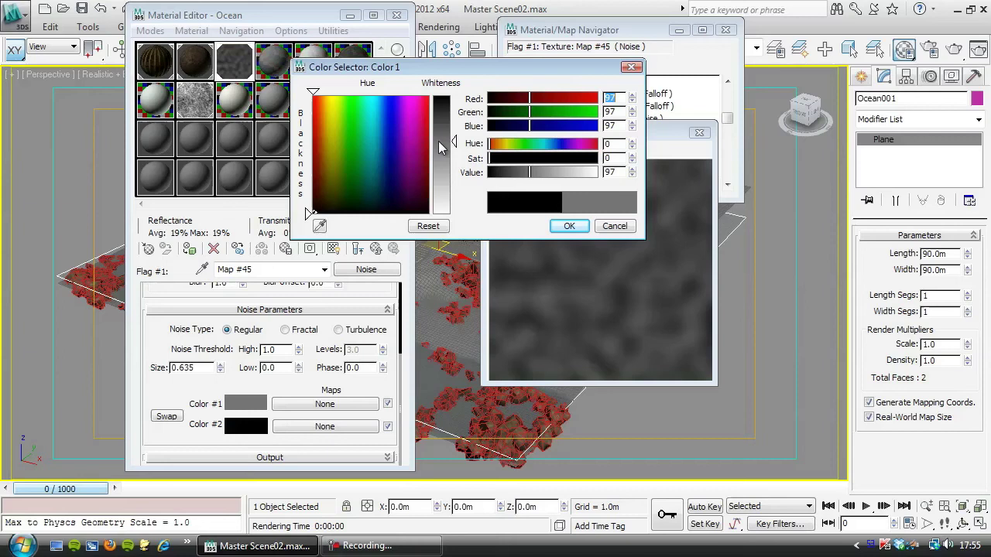
{"action": "left_click", "coordinate": [569, 225]}
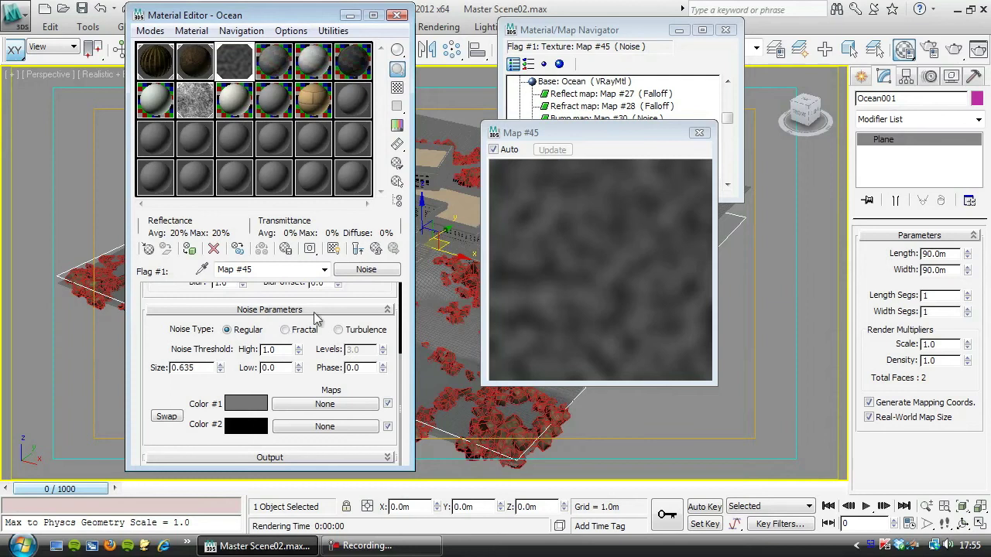
Step: Make the noise Turbulence with 10 levels, High threshold 0.4 and size 0.4
{"action": "scroll", "coordinate": [159, 333], "scroll_direction": "up", "scroll_amount": 1}
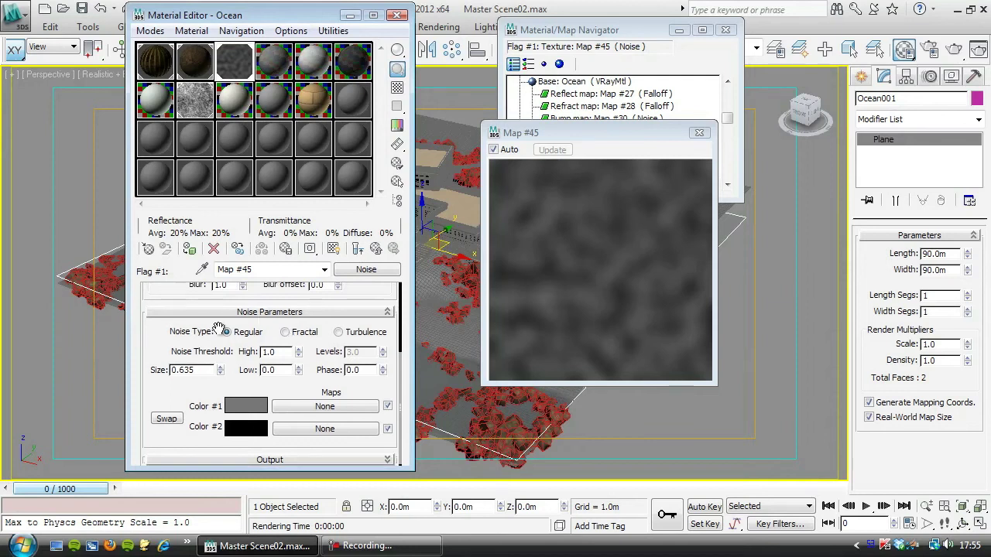
{"action": "left_click", "coordinate": [338, 332]}
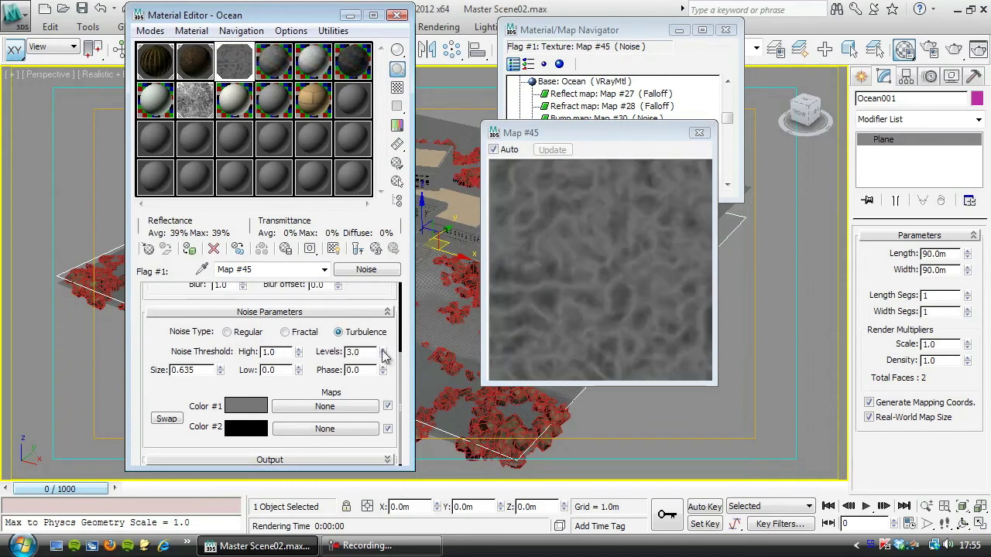
{"action": "left_click_drag", "start_coordinate": [384, 355], "coordinate": [384, 318]}
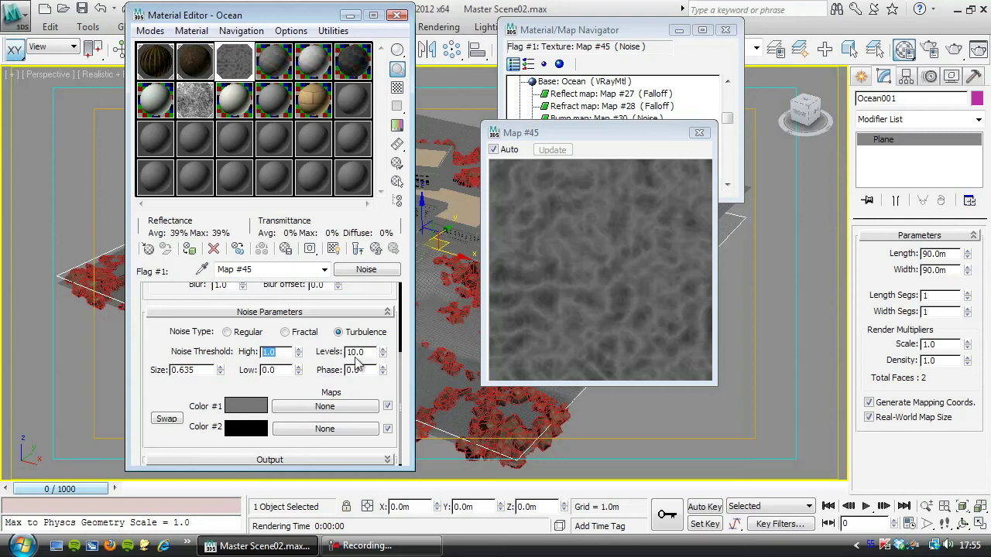
{"action": "type", "text": "0.4"}
{"action": "key", "text": "Return"}
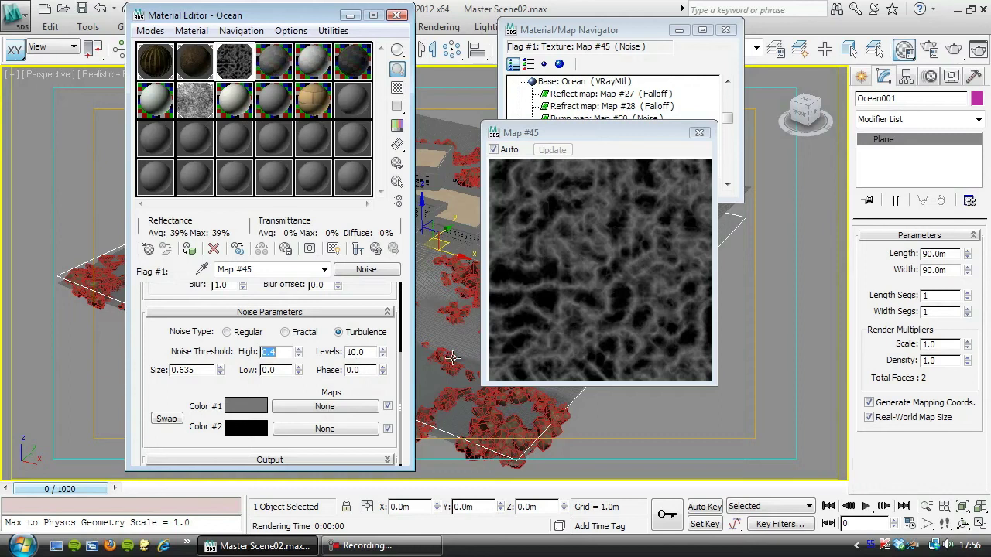
{"action": "left_click_drag", "start_coordinate": [199, 370], "coordinate": [103, 370]}
{"action": "type", "text": "0.4"}
{"action": "key", "text": "Return"}
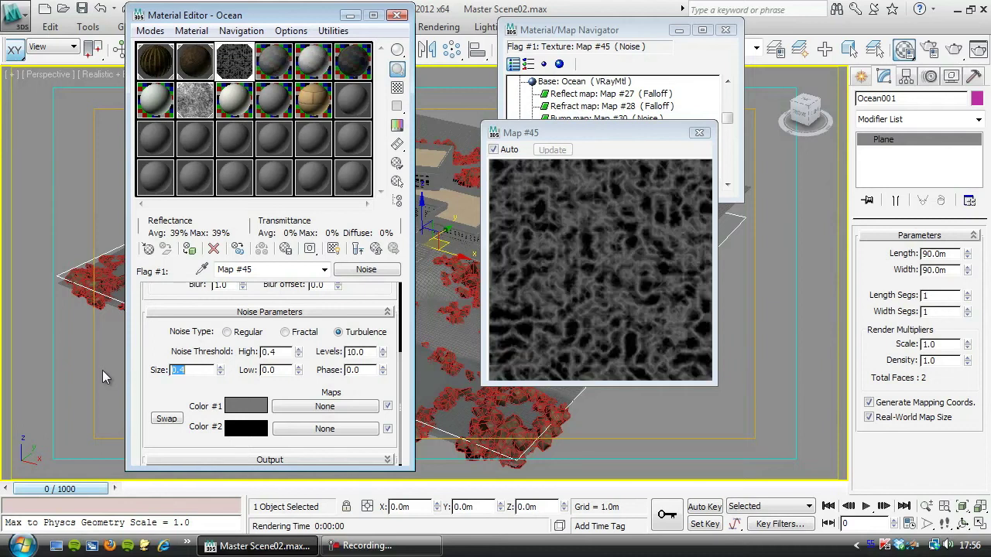
Step: Rotate the noise coordinates to a 20° Z angle
{"action": "left_click_drag", "start_coordinate": [603, 130], "coordinate": [606, 96]}
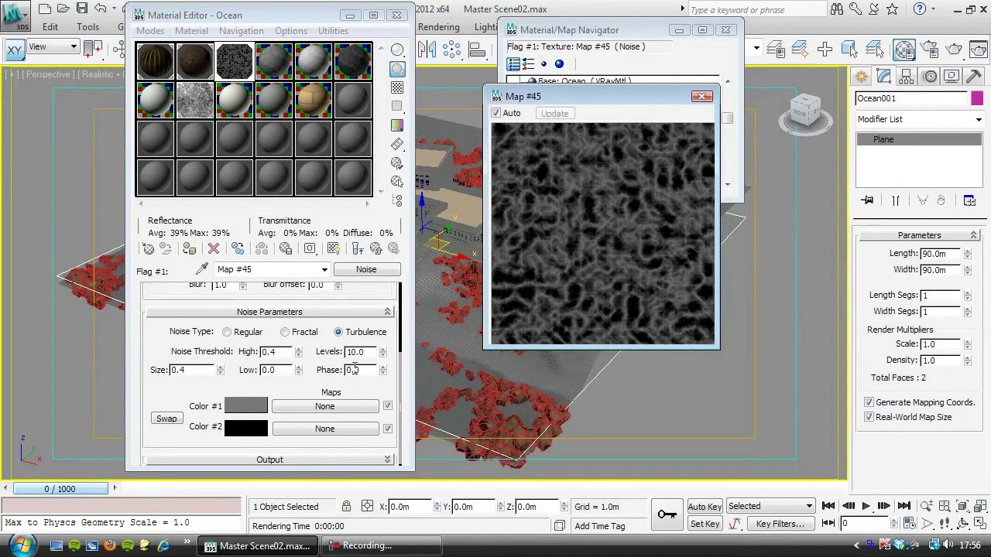
{"action": "scroll", "coordinate": [364, 353], "scroll_direction": "up", "scroll_amount": 3}
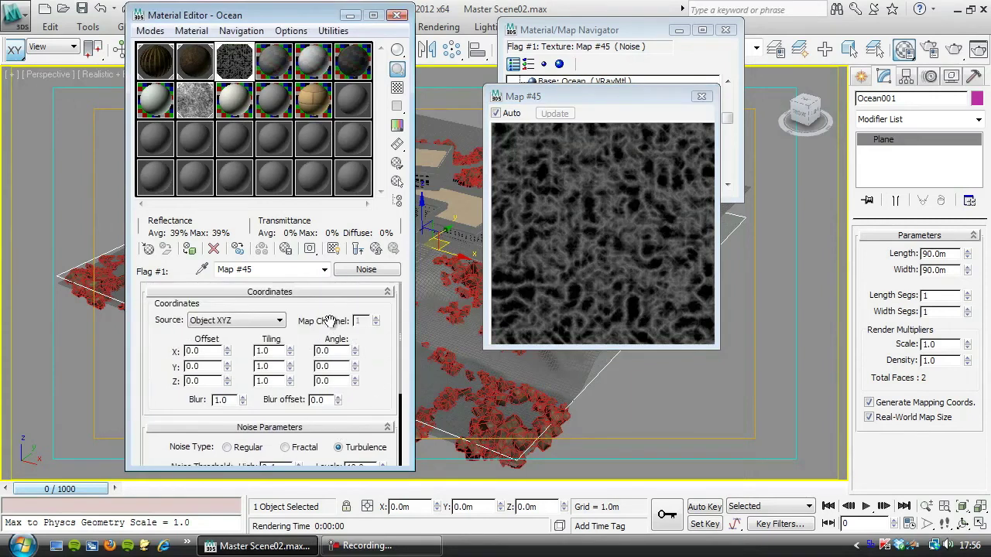
{"action": "double_click", "coordinate": [335, 380]}
{"action": "key", "text": "Return"}
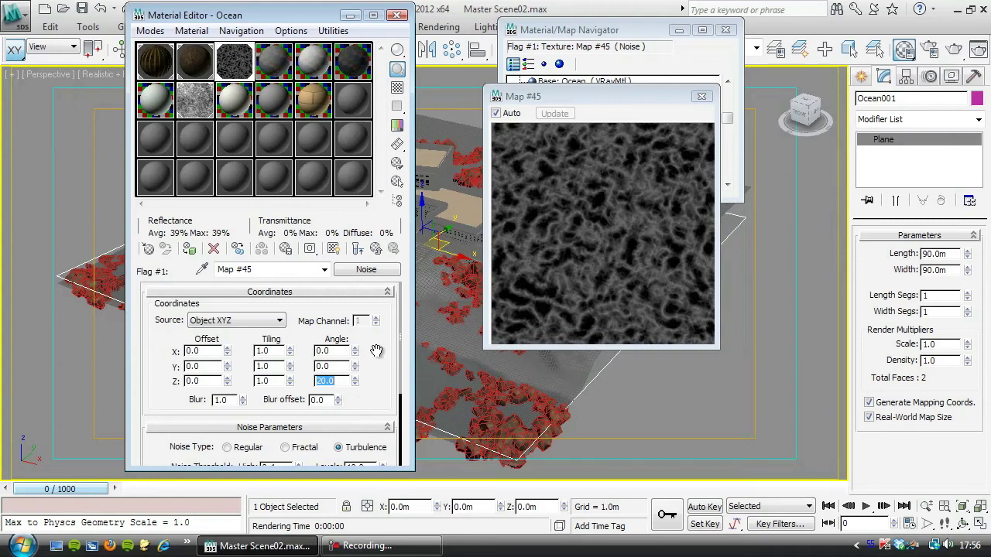
Step: Name the noise map 'Foam Dense' and copy it for reuse
{"action": "right_click", "coordinate": [367, 273]}
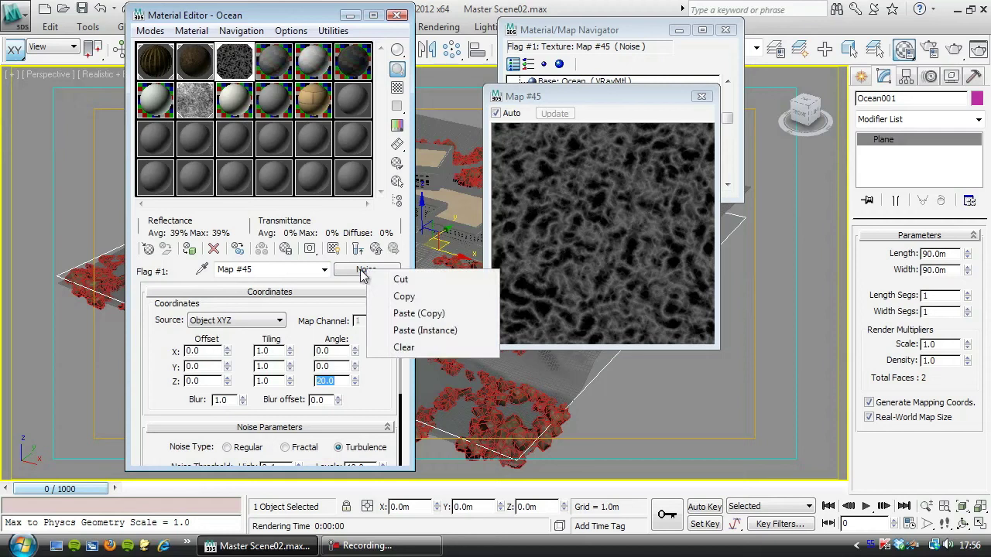
{"action": "left_click", "coordinate": [418, 318]}
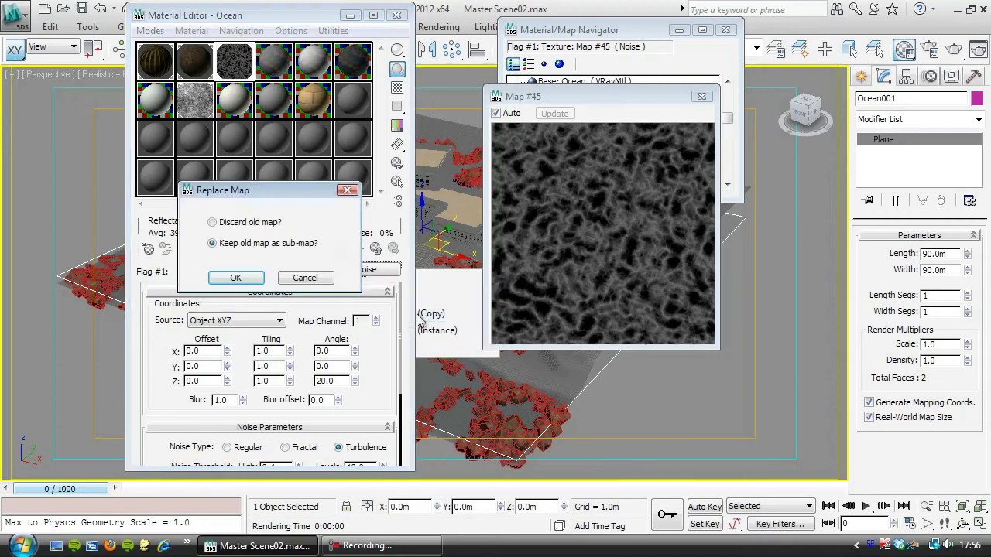
{"action": "left_click", "coordinate": [310, 278]}
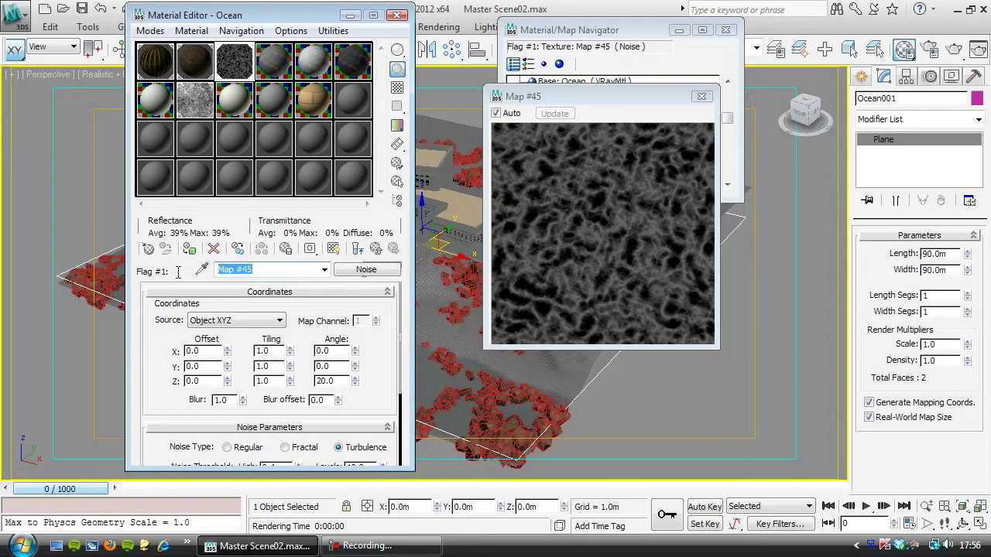
{"action": "type", "text": "Foam "}
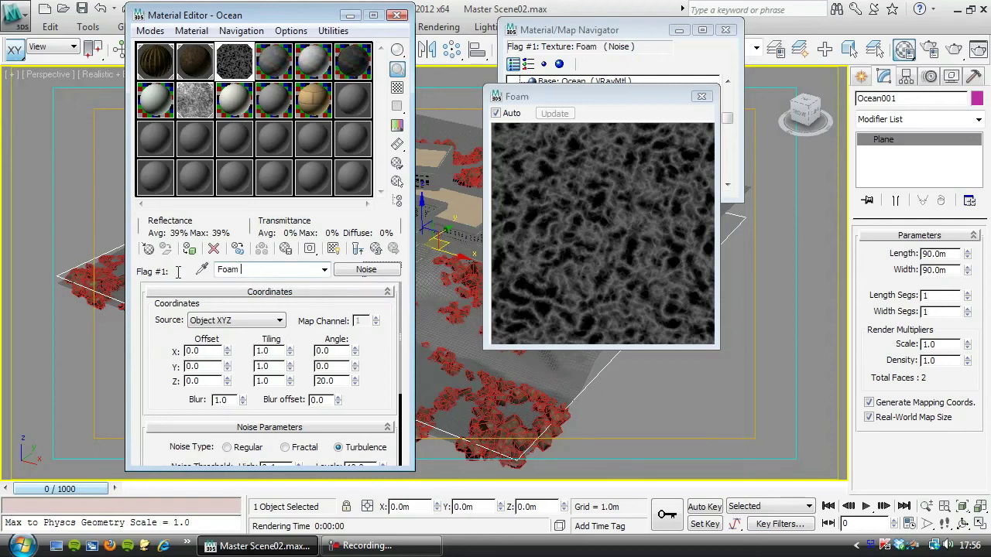
{"action": "type", "text": "Dense"}
{"action": "key", "text": "Return"}
{"action": "right_click", "coordinate": [357, 270]}
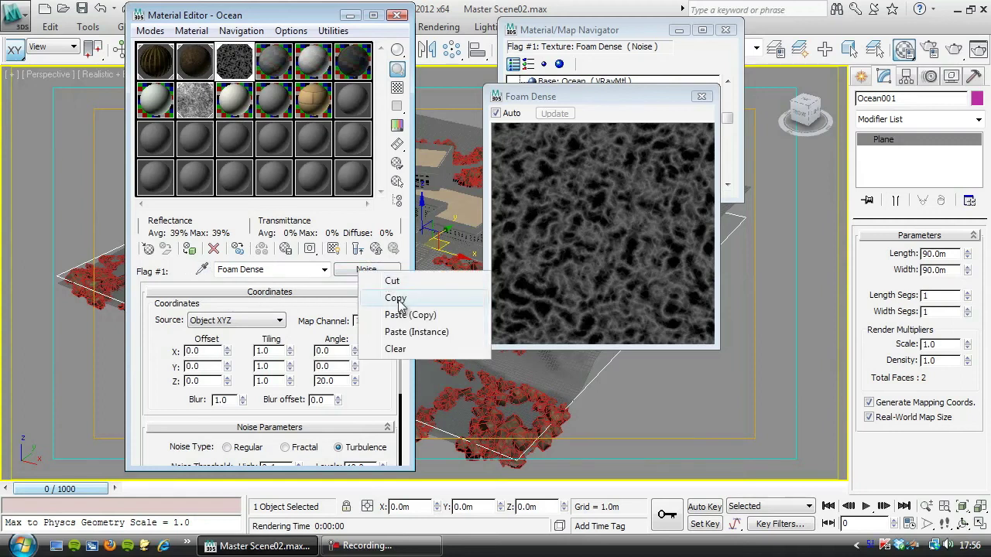
{"action": "left_click", "coordinate": [398, 298]}
{"action": "left_click", "coordinate": [701, 96]}
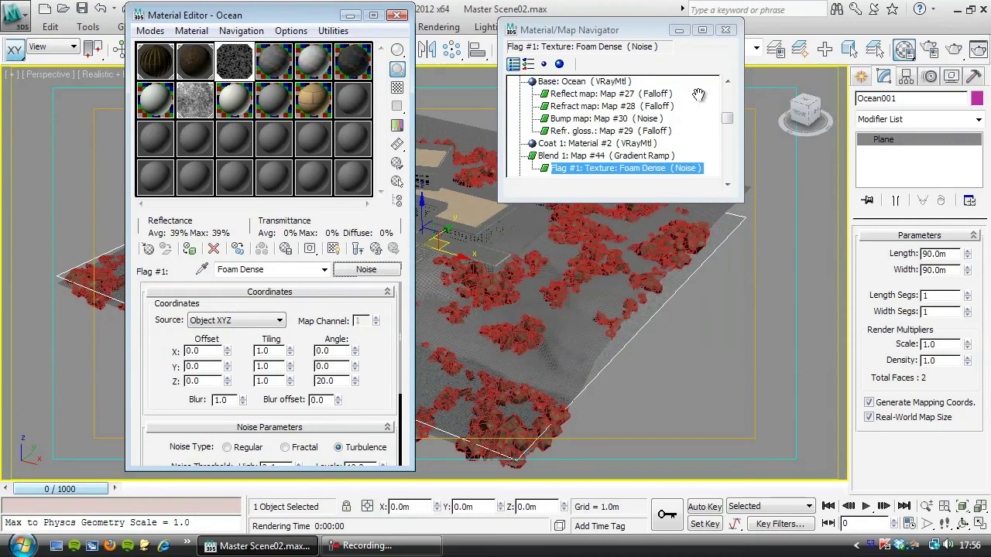
Step: Return to the Ocean blend material and rename its Blend 1 gradient ramp to 'Ramp'
{"action": "left_click", "coordinate": [376, 247]}
{"action": "left_click", "coordinate": [376, 247]}
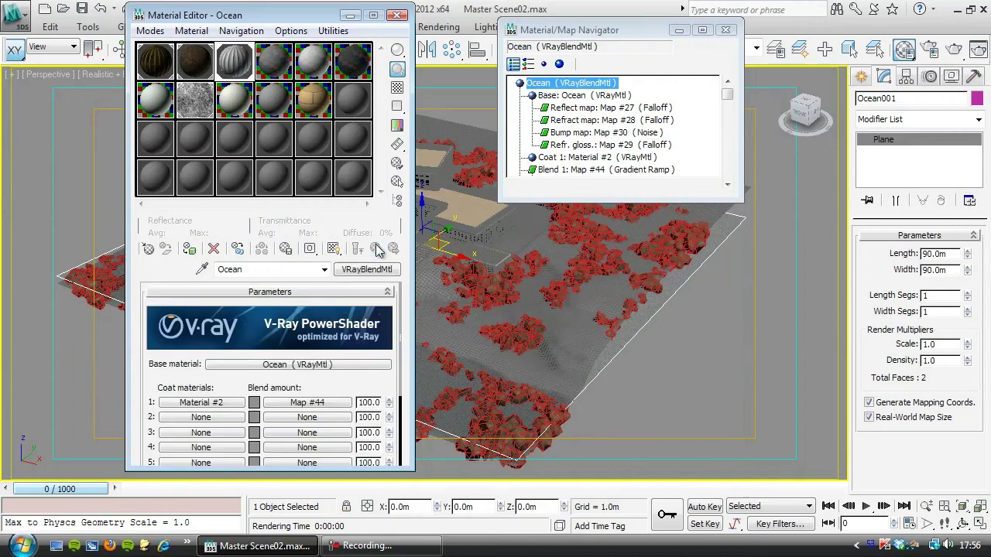
{"action": "left_click", "coordinate": [296, 403]}
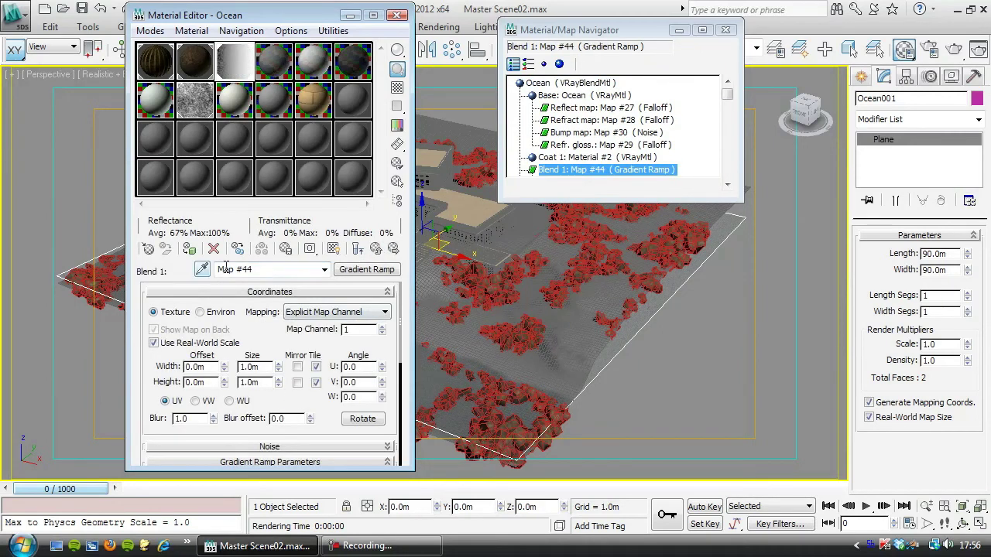
{"action": "left_click", "coordinate": [264, 269]}
{"action": "type", "text": "Ramp"}
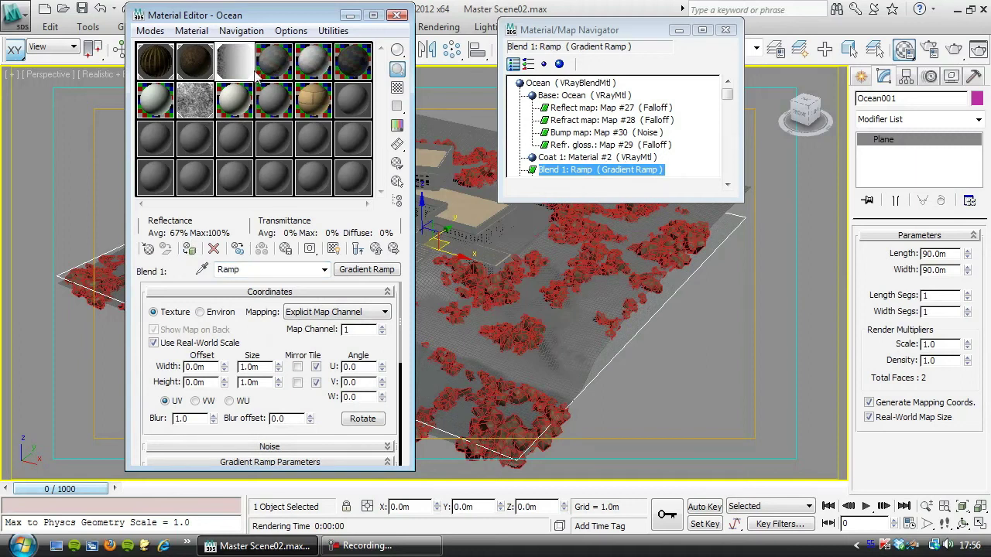
{"action": "left_click_drag", "start_coordinate": [278, 15], "coordinate": [282, 9]}
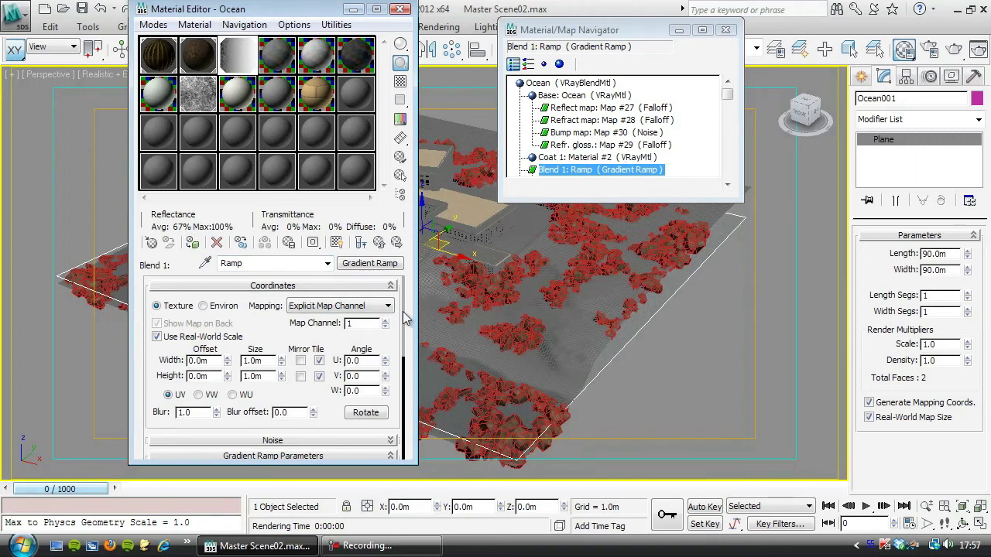
{"action": "scroll", "coordinate": [406, 319], "scroll_direction": "down", "scroll_amount": 5}
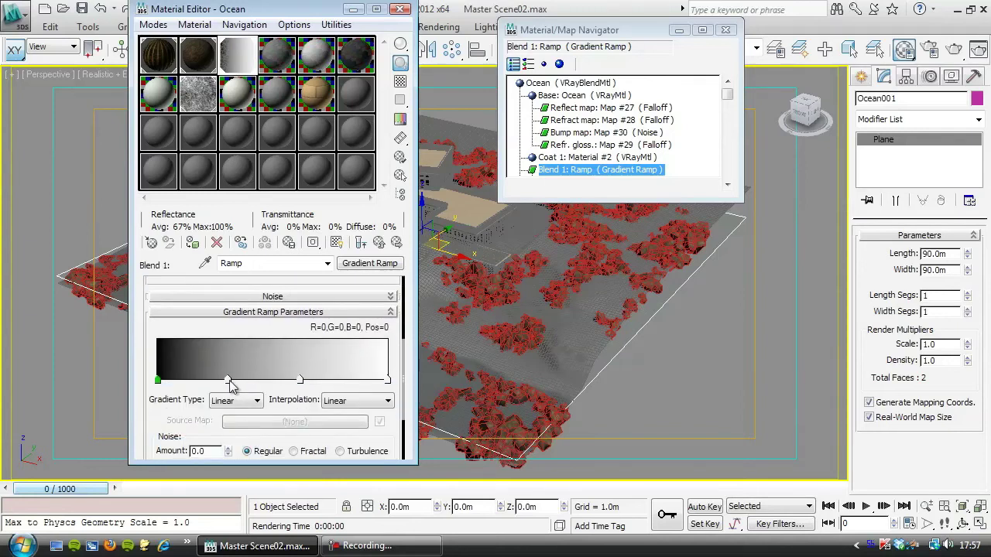
Step: Paste a copy of the Foam Dense noise map into the middle ramp flag's texture slot
{"action": "left_click", "coordinate": [227, 380]}
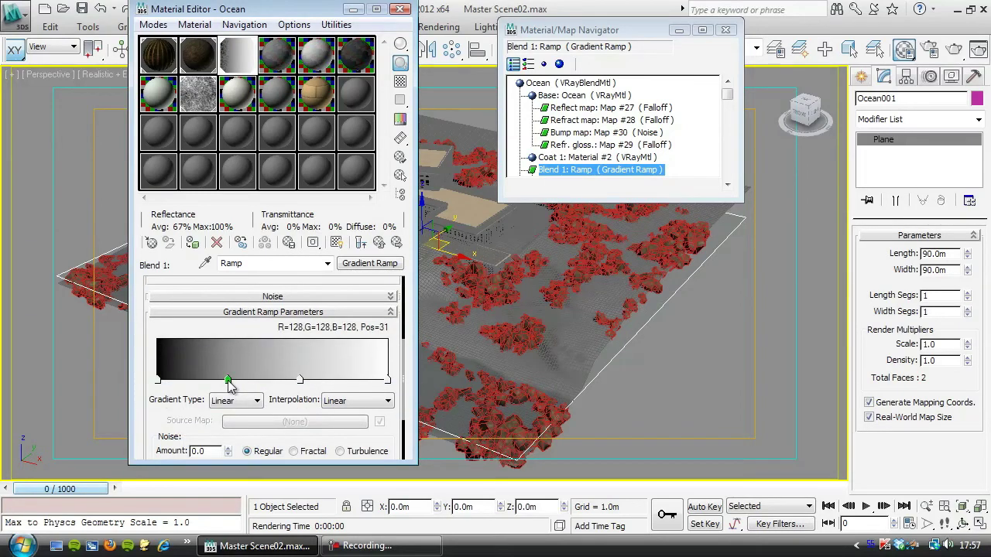
{"action": "right_click", "coordinate": [227, 380]}
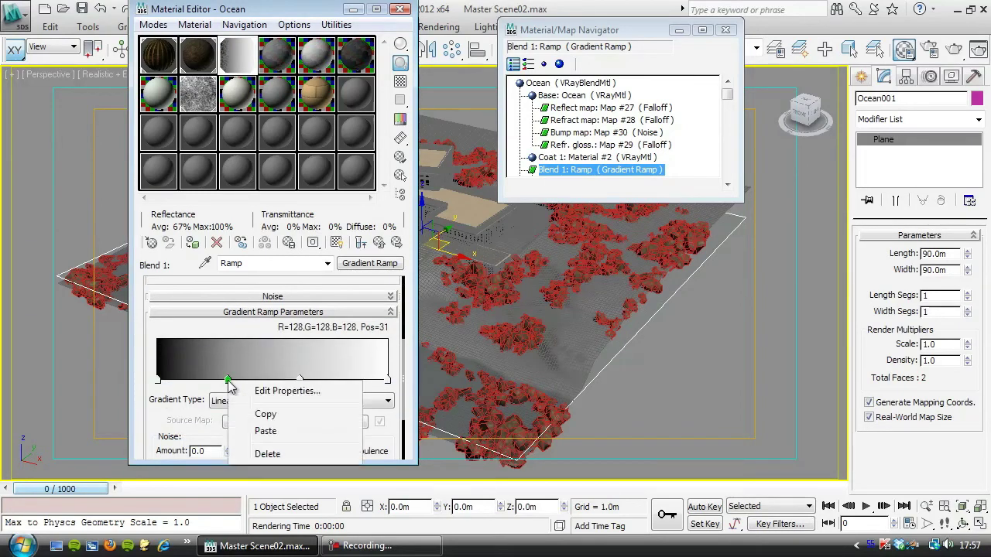
{"action": "left_click", "coordinate": [269, 390]}
{"action": "right_click", "coordinate": [257, 251]}
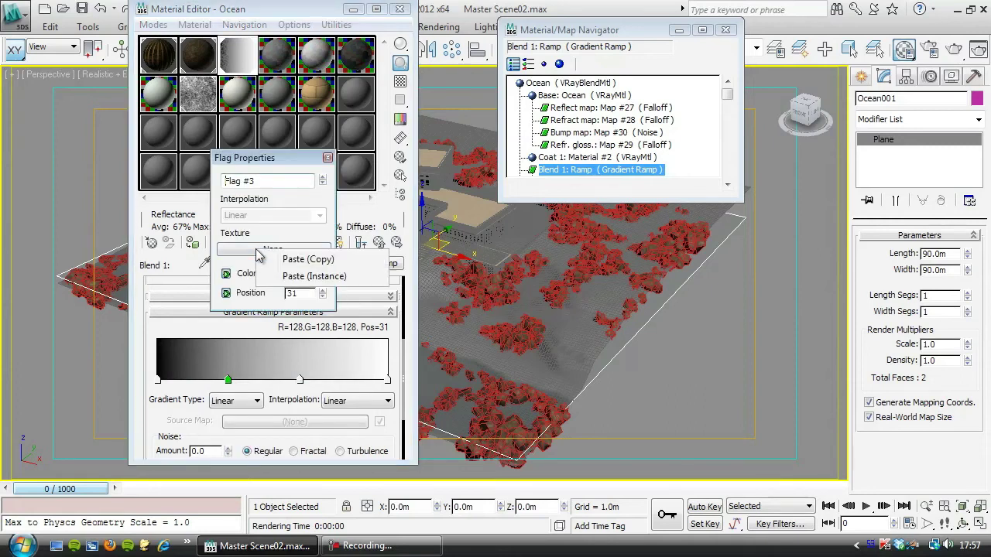
{"action": "left_click", "coordinate": [308, 259]}
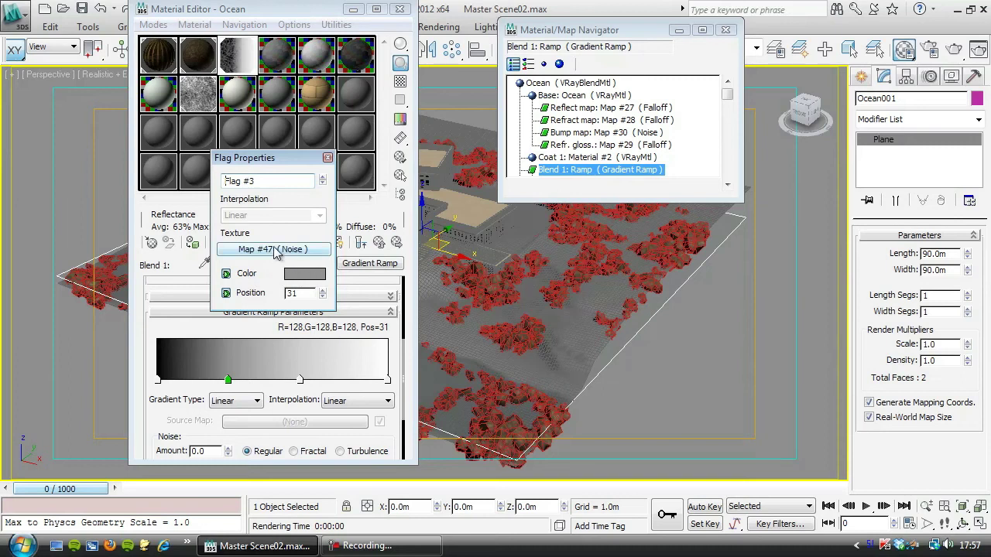
{"action": "left_click", "coordinate": [273, 249]}
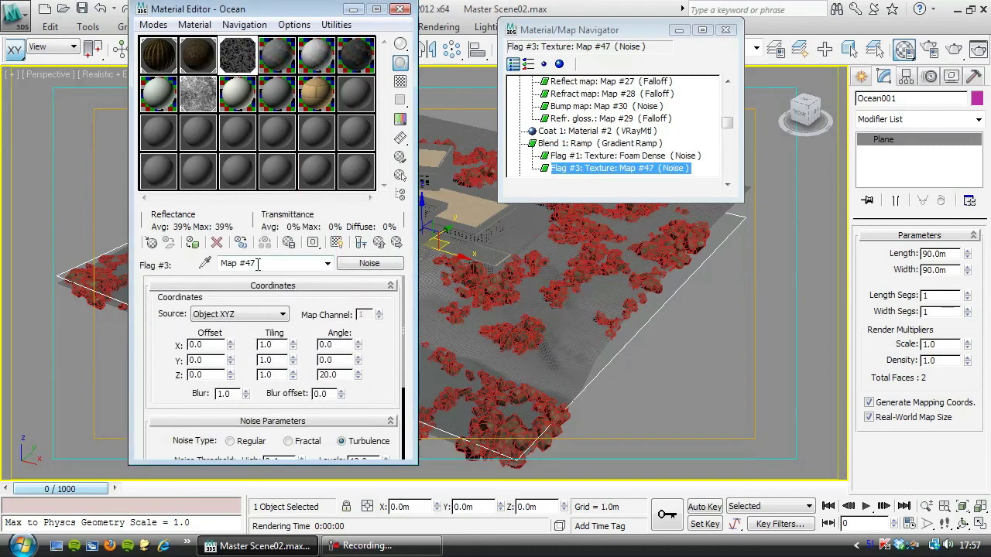
Step: Name the flag's noise texture 'Foam', with noise size 0.5 and high threshold 0.2
{"action": "type", "text": "Foam"}
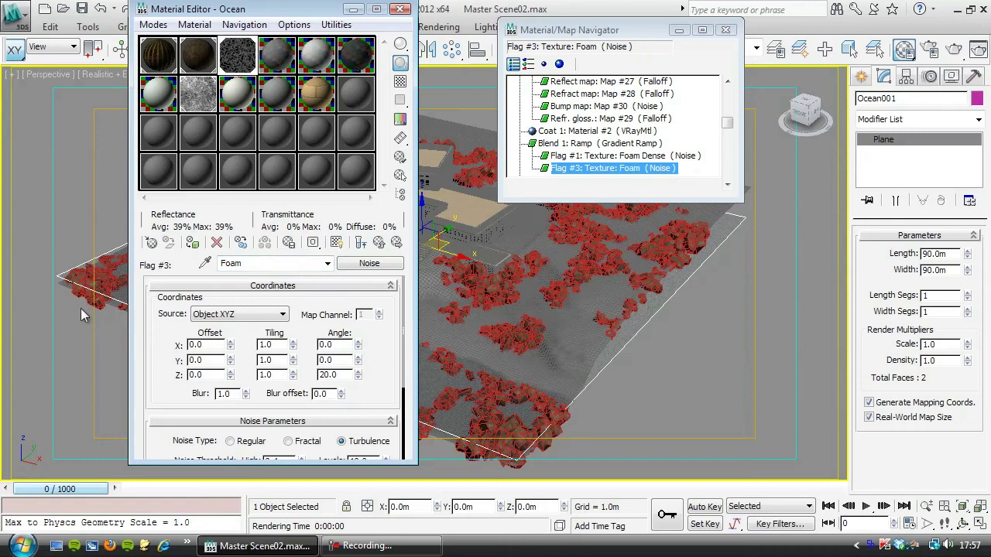
{"action": "left_click_drag", "start_coordinate": [166, 362], "coordinate": [153, 244]}
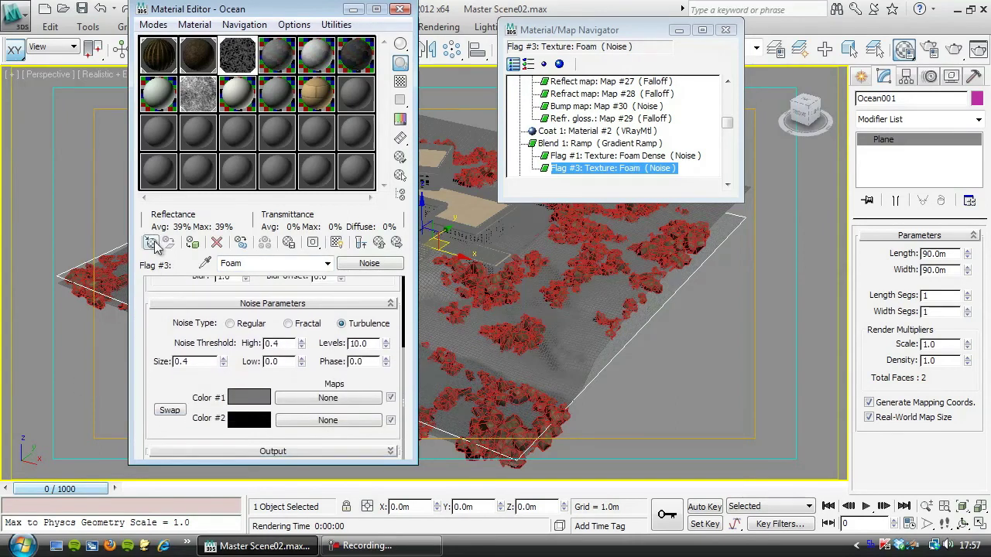
{"action": "left_click", "coordinate": [184, 362]}
{"action": "type", "text": "0.3"}
{"action": "key", "text": "Return"}
{"action": "double_click", "coordinate": [288, 343]}
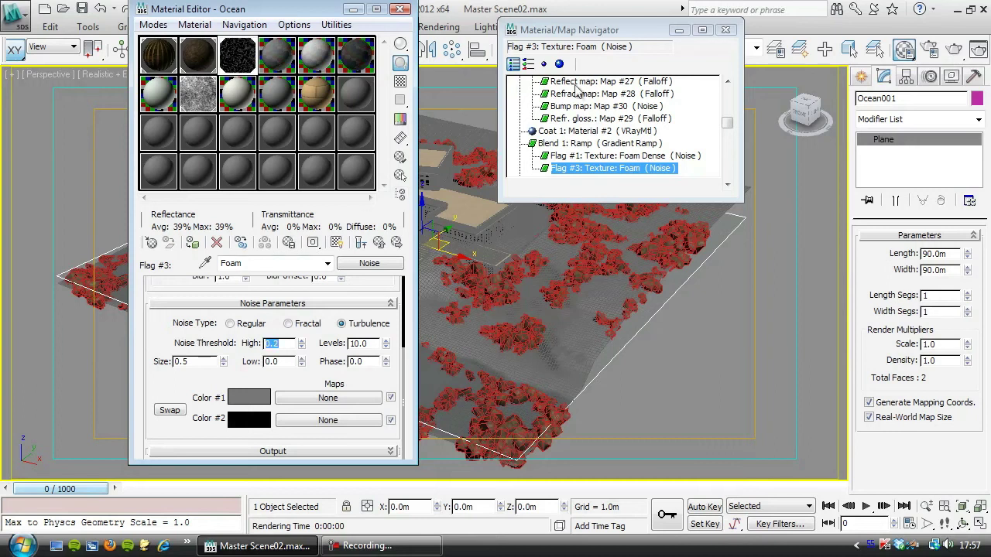
{"action": "left_click", "coordinate": [725, 29]}
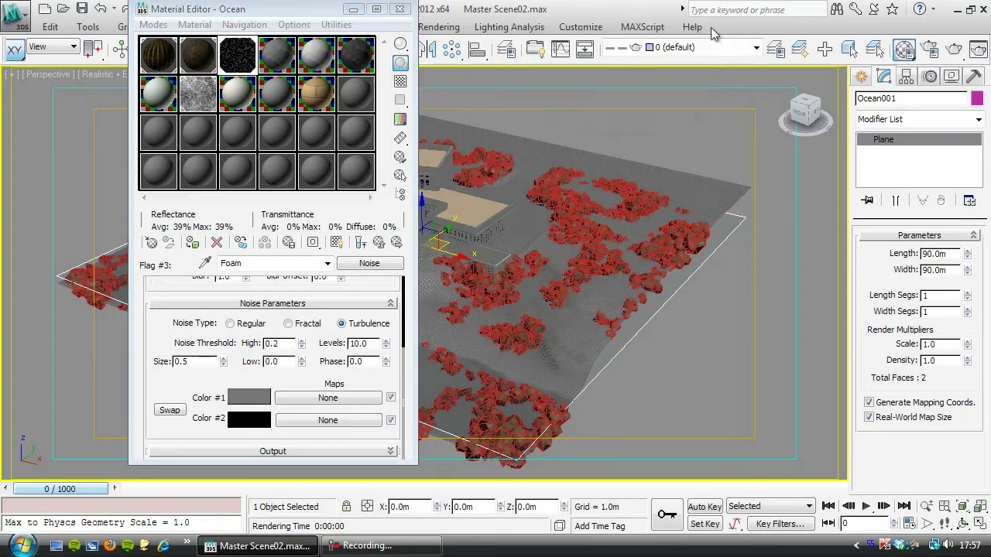
Step: Show an enlarged preview of the Foam map, then return to the parent gradient ramp
{"action": "double_click", "coordinate": [241, 61]}
{"action": "left_click_drag", "start_coordinate": [596, 89], "coordinate": [593, 113]}
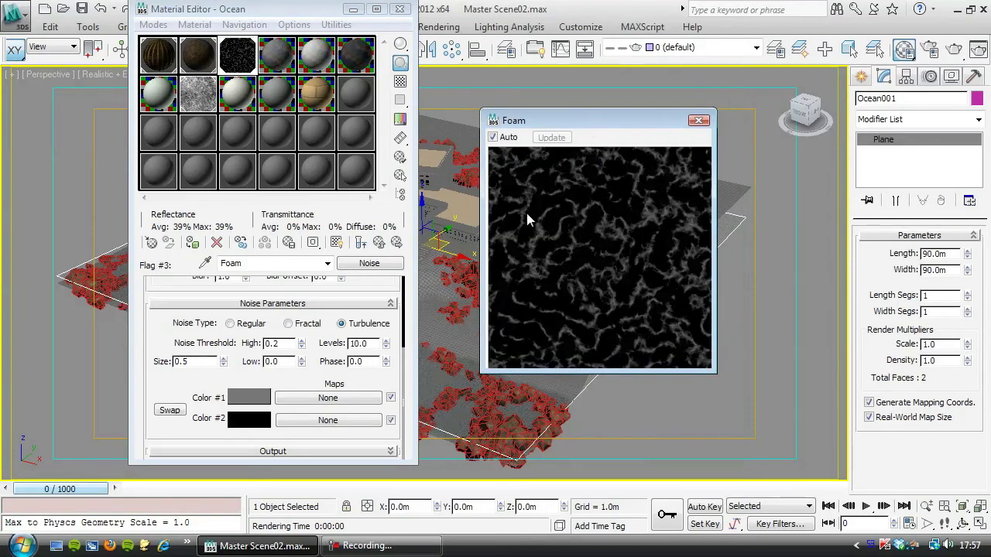
{"action": "left_click", "coordinate": [379, 242]}
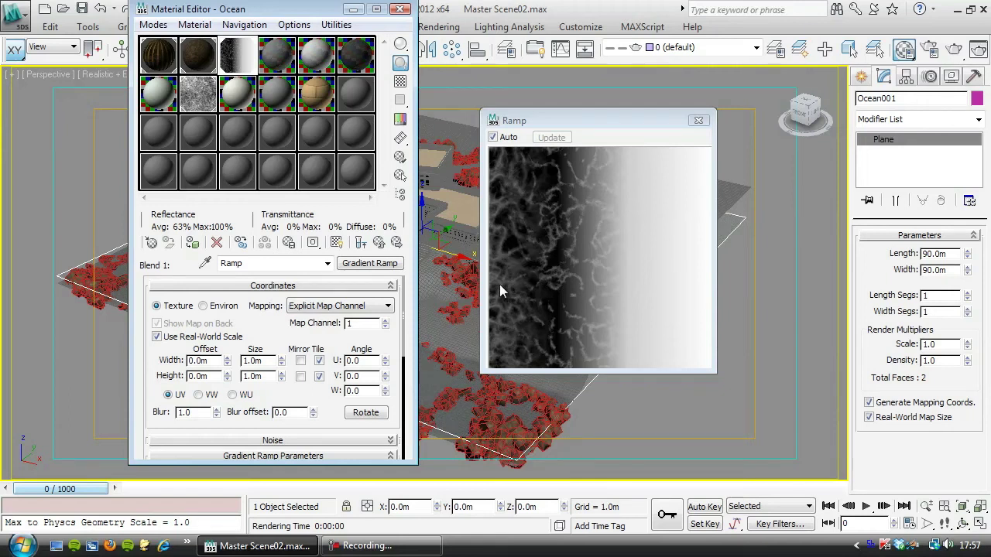
{"action": "left_click_drag", "start_coordinate": [309, 395], "coordinate": [298, 206]}
{"action": "left_click", "coordinate": [157, 334]}
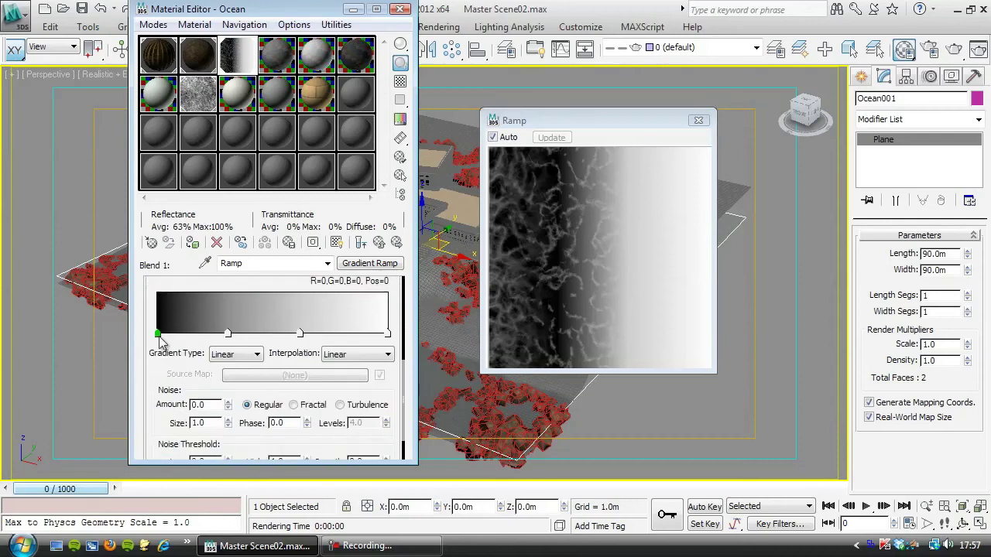
Step: Enlarge the material tree overview and inspect the Foam Dense and Foam noises before reselecting Blend 1: Ramp
{"action": "left_click", "coordinate": [401, 197]}
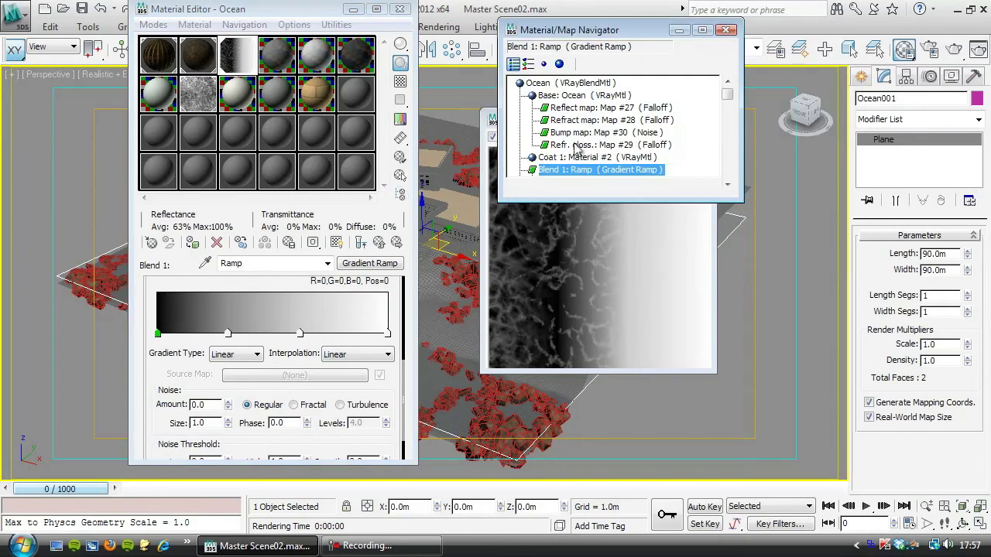
{"action": "left_click_drag", "start_coordinate": [616, 30], "coordinate": [849, 96]}
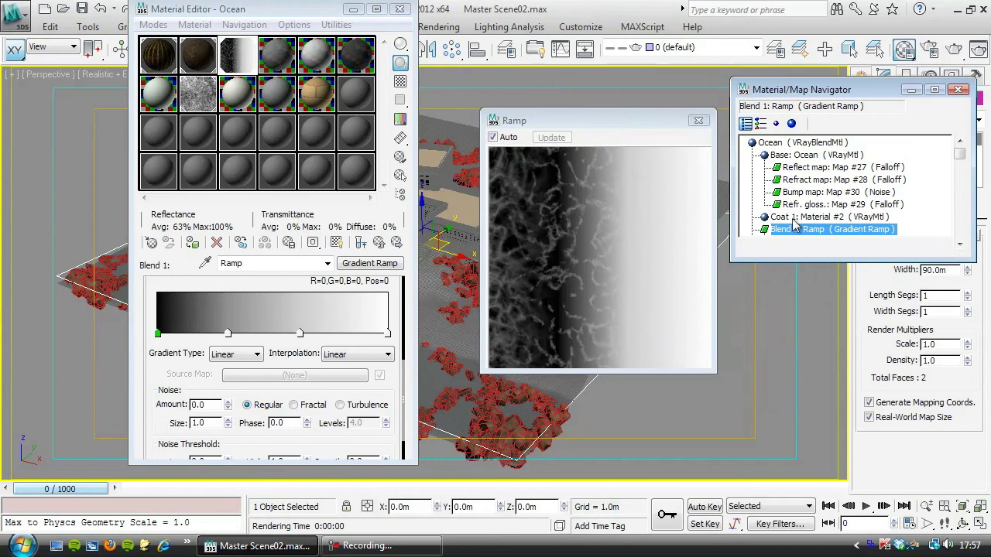
{"action": "left_click_drag", "start_coordinate": [919, 263], "coordinate": [912, 410]}
{"action": "left_click", "coordinate": [816, 241]}
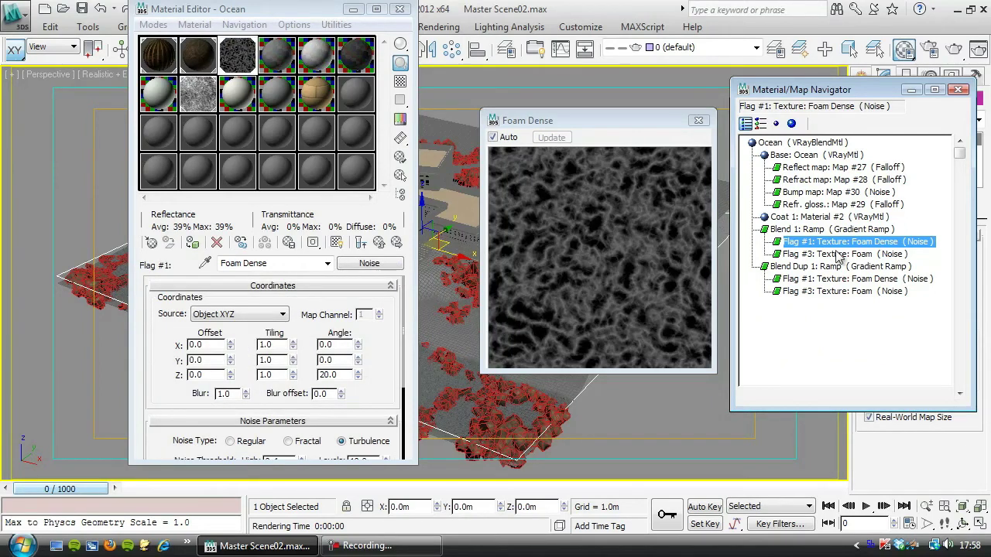
{"action": "left_click", "coordinate": [840, 256]}
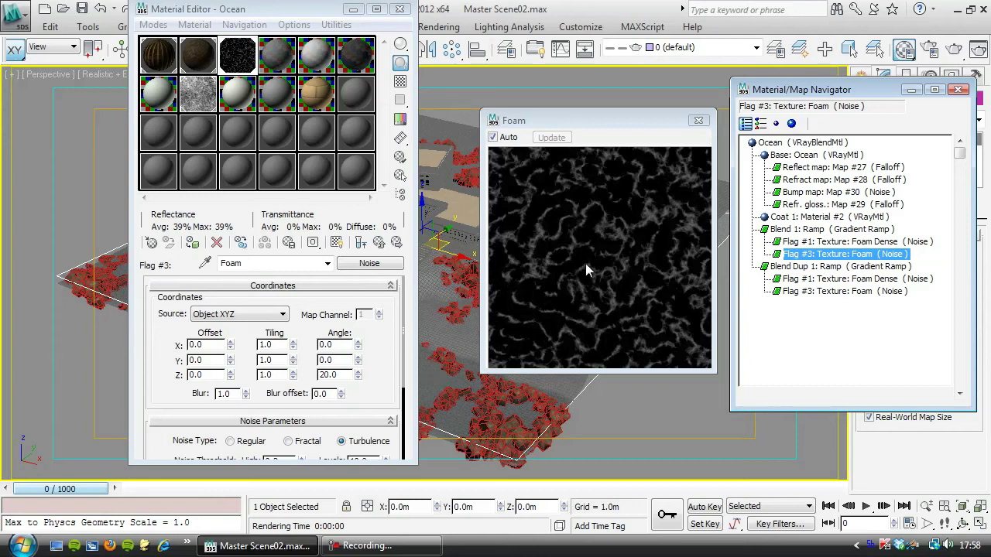
{"action": "left_click", "coordinate": [798, 229]}
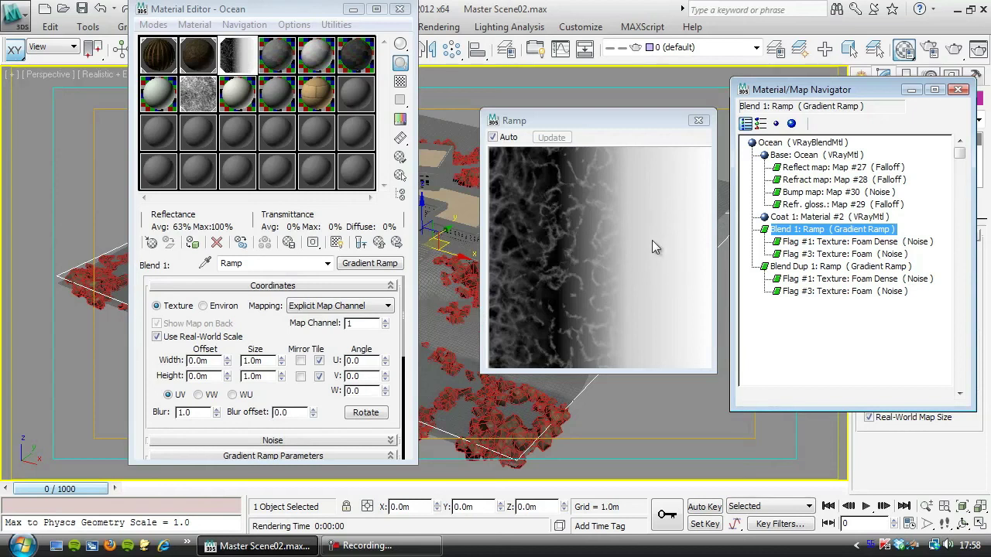
Step: Go up to the Ocean blend material and reopen the Blend 1 ramp's parameters
{"action": "left_click", "coordinate": [379, 243]}
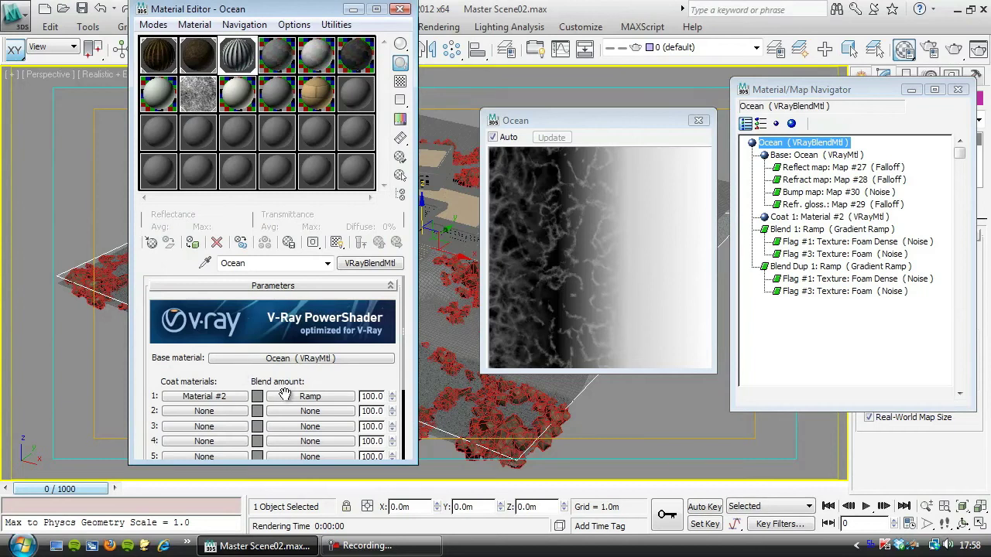
{"action": "left_click", "coordinate": [319, 396]}
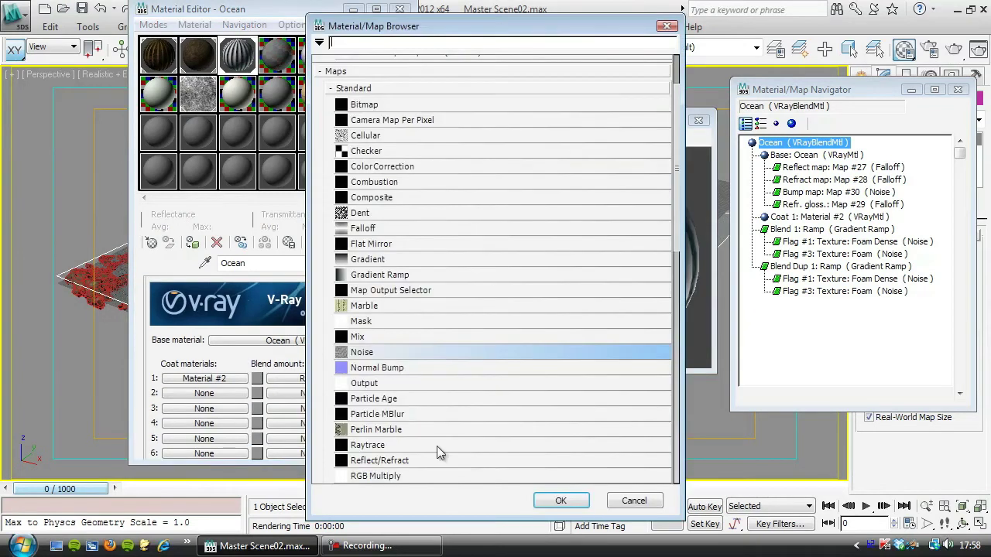
{"action": "left_click", "coordinate": [633, 501]}
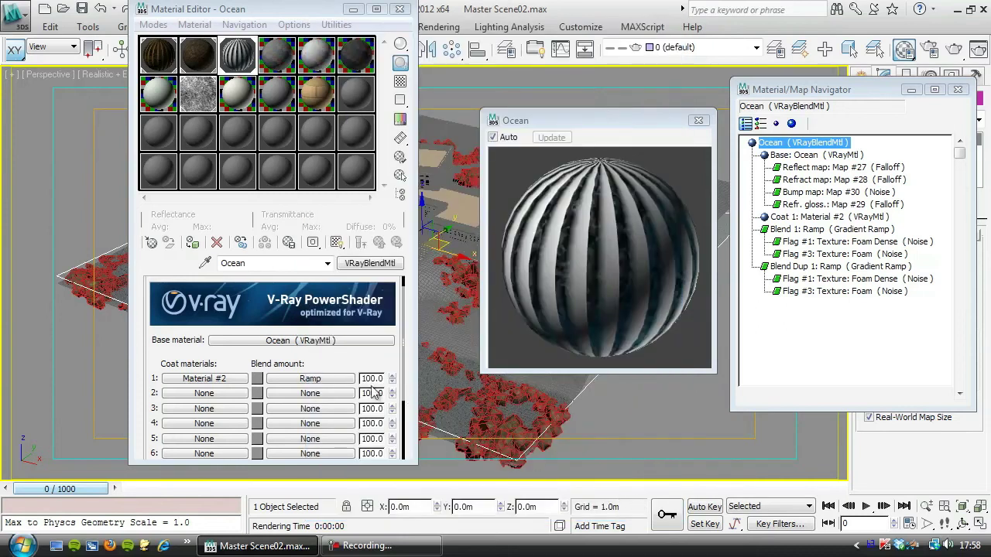
{"action": "left_click", "coordinate": [298, 378]}
Step: Add a black flag to the Ramp gradient at position 62
{"action": "scroll", "coordinate": [299, 375], "scroll_direction": "down", "scroll_amount": 5}
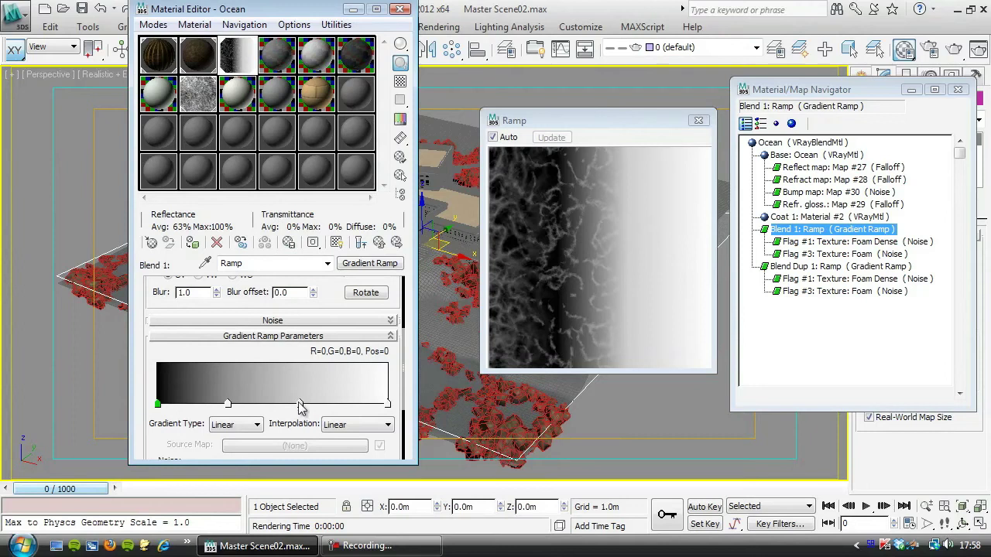
{"action": "left_click", "coordinate": [300, 403]}
{"action": "double_click", "coordinate": [300, 403]}
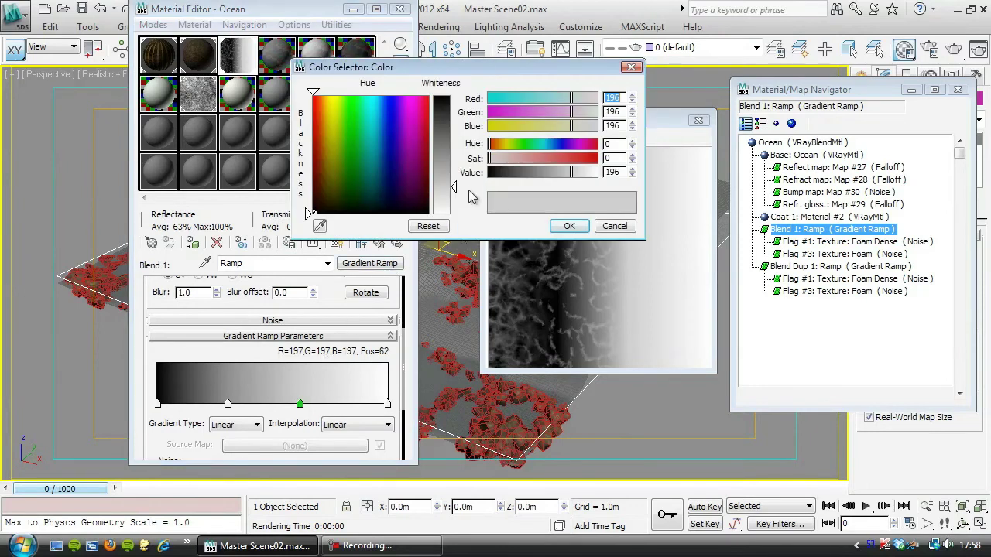
{"action": "left_click_drag", "start_coordinate": [457, 191], "coordinate": [440, 100]}
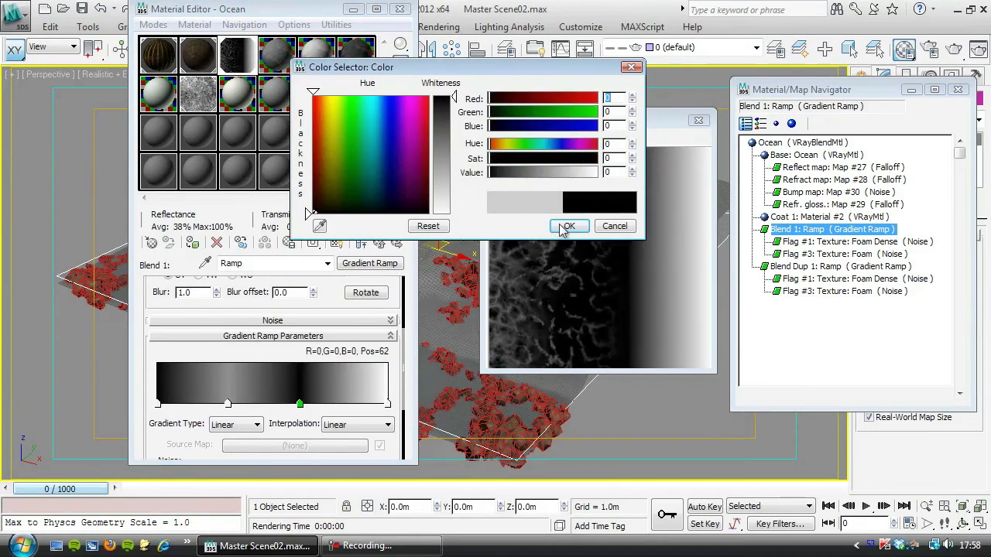
{"action": "left_click", "coordinate": [562, 229]}
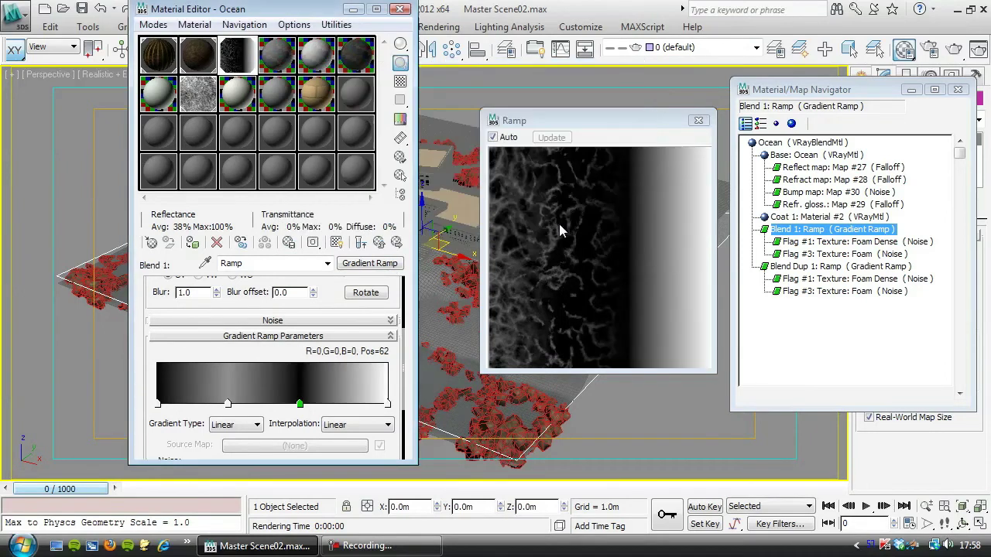
Step: Set the gradient's end flag at position 100 to black
{"action": "double_click", "coordinate": [388, 405]}
{"action": "left_click_drag", "start_coordinate": [454, 213], "coordinate": [442, 94]}
{"action": "left_click", "coordinate": [564, 224]}
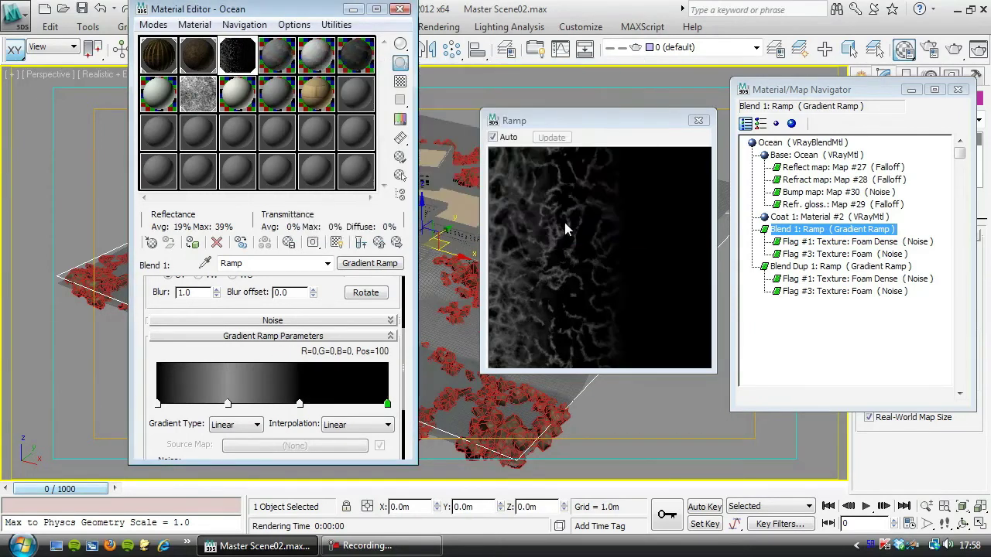
{"action": "left_click_drag", "start_coordinate": [590, 124], "coordinate": [551, 102]}
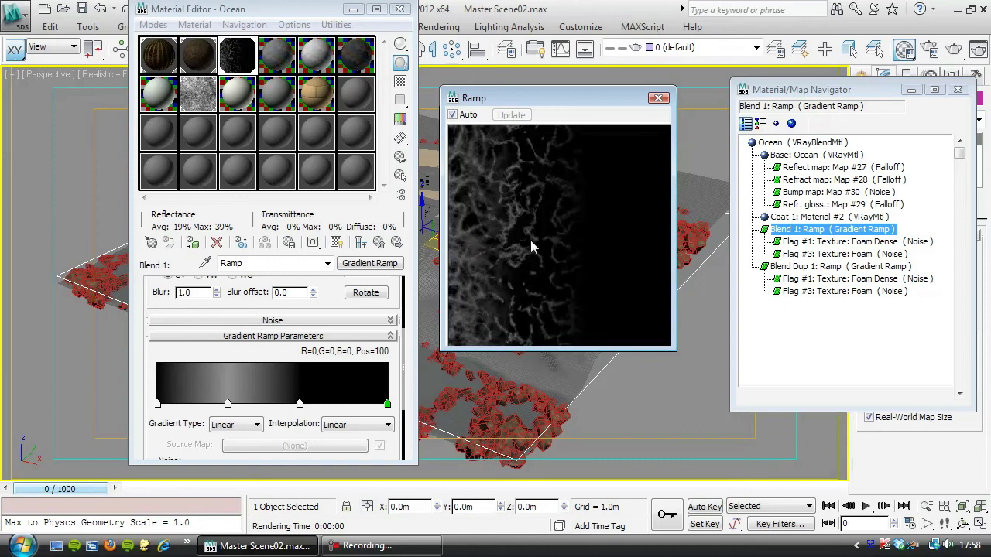
{"action": "left_click", "coordinate": [848, 80]}
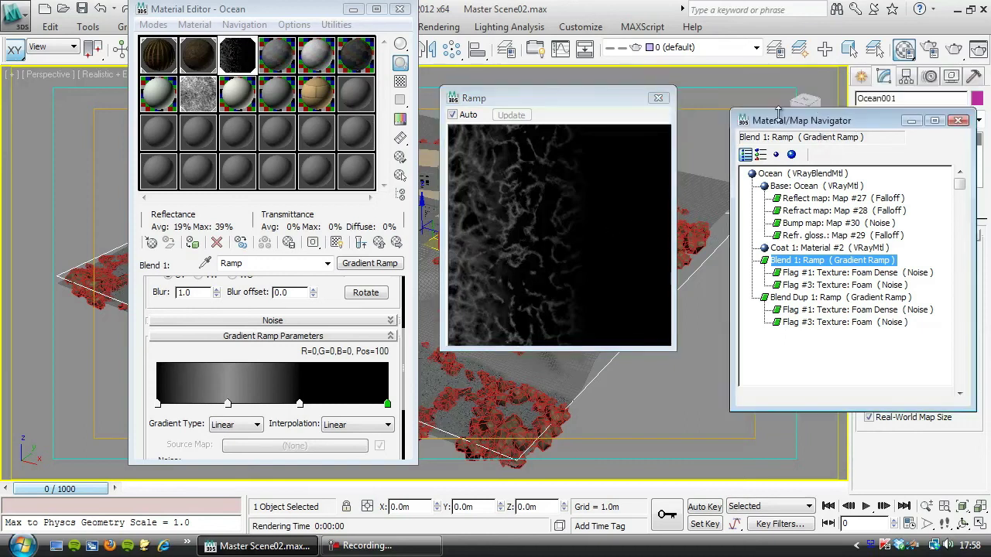
{"action": "left_click_drag", "start_coordinate": [608, 99], "coordinate": [738, 107]}
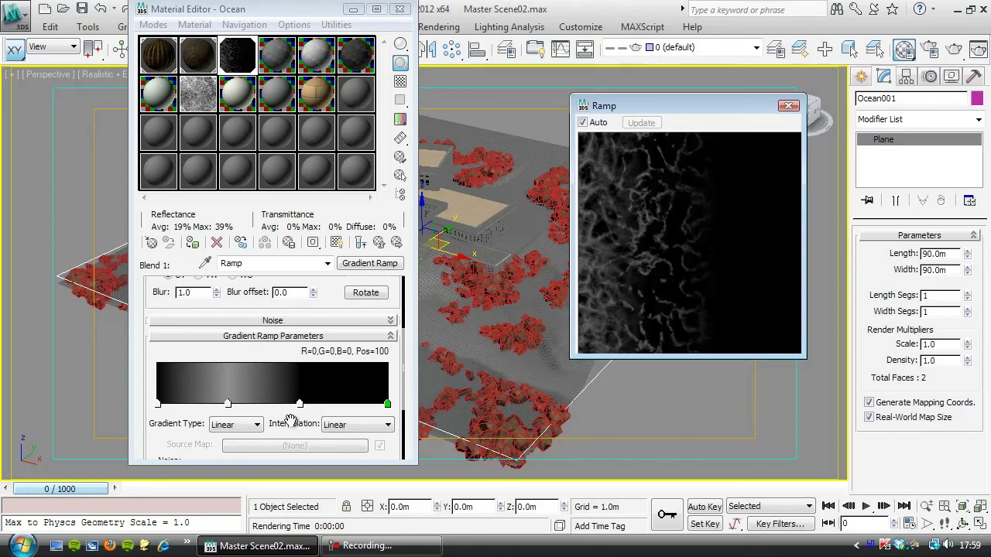
Step: Keep Linear interpolation and switch the Ramp's Gradient Type to Mapped
{"action": "scroll", "coordinate": [277, 419], "scroll_direction": "down", "scroll_amount": 4}
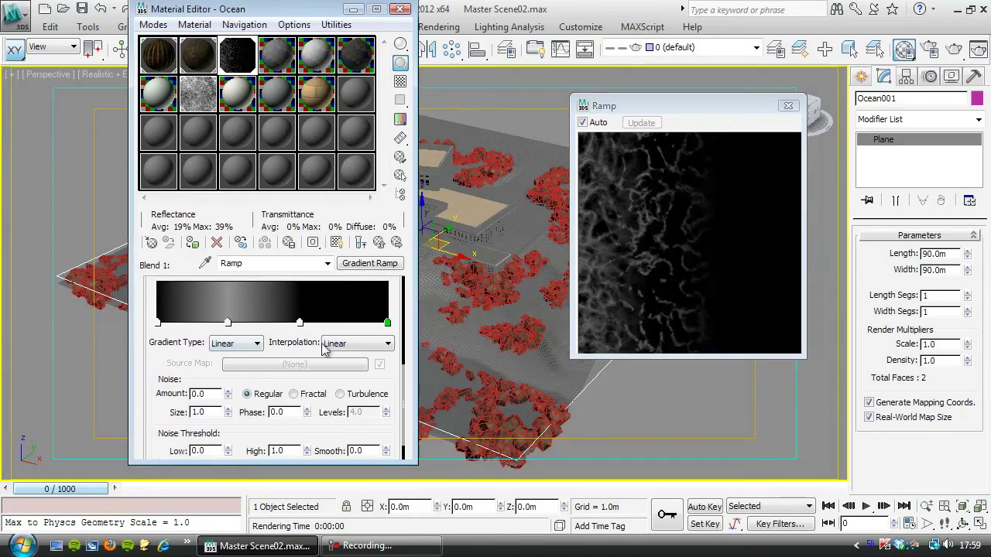
{"action": "left_click", "coordinate": [388, 344]}
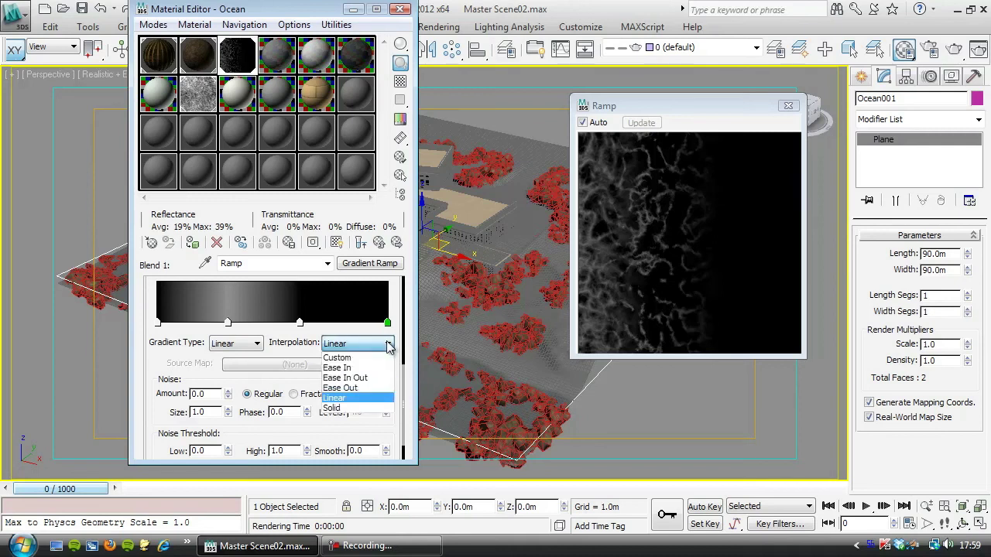
{"action": "left_click", "coordinate": [388, 345]}
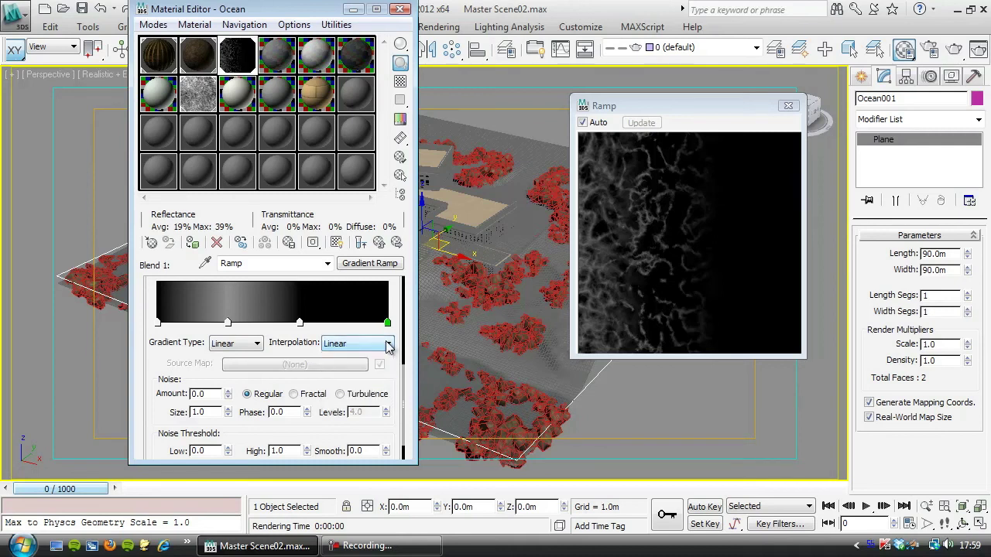
{"action": "left_click", "coordinate": [257, 344]}
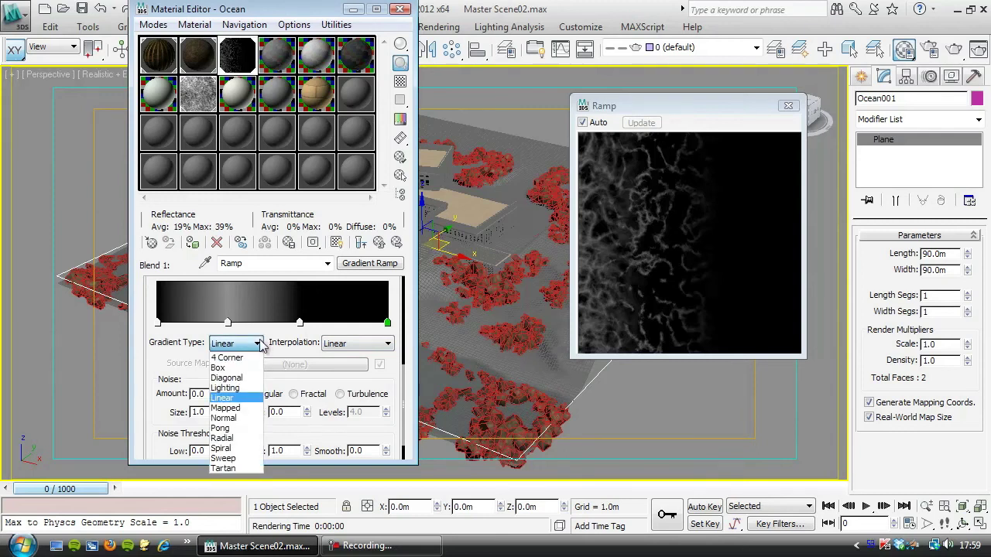
{"action": "left_click", "coordinate": [225, 408]}
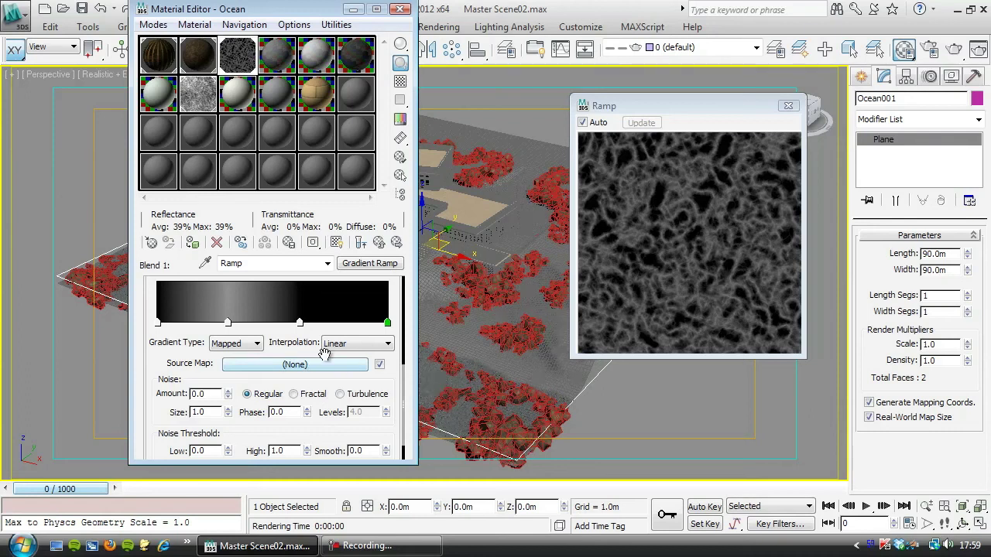
Step: Assign VRayEdgesTex as the Ramp's source map, then replace it with VRayDistanceTex, discarding the old map
{"action": "left_click", "coordinate": [287, 366]}
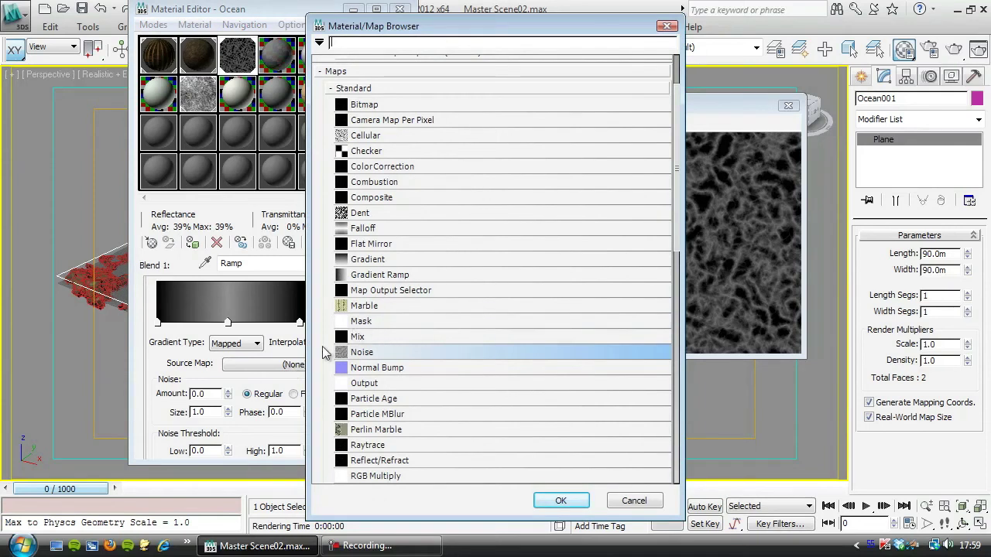
{"action": "left_click_drag", "start_coordinate": [675, 93], "coordinate": [679, 278]}
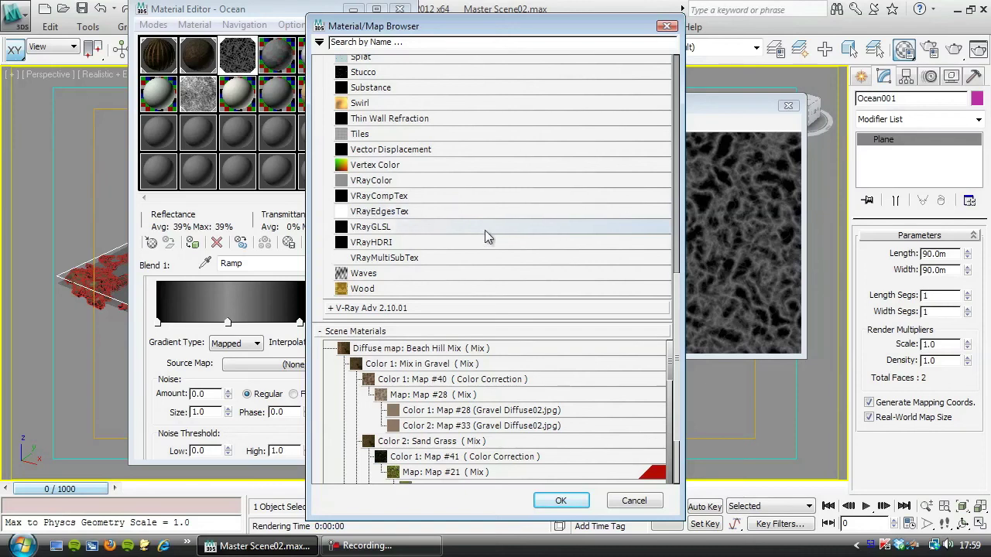
{"action": "left_click", "coordinate": [377, 211]}
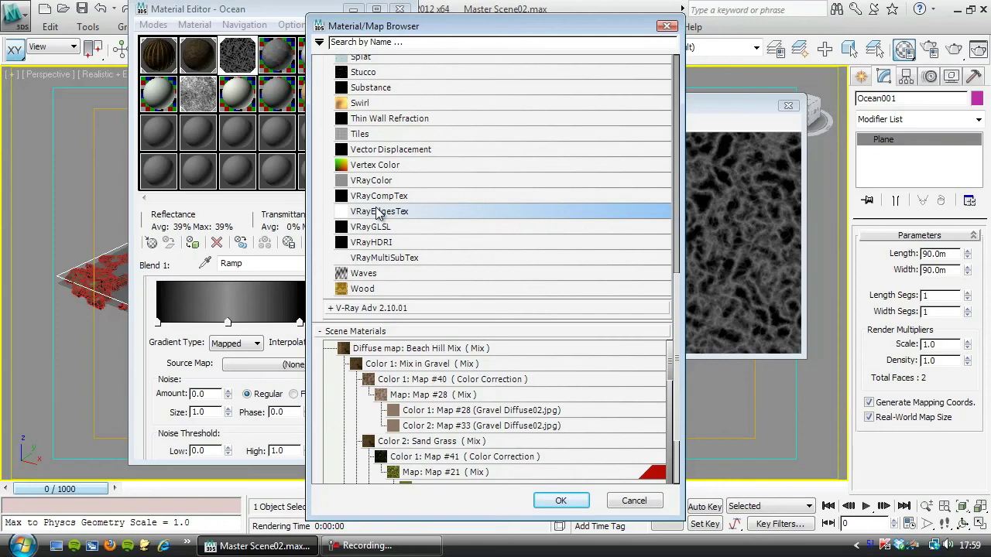
{"action": "double_click", "coordinate": [377, 211]}
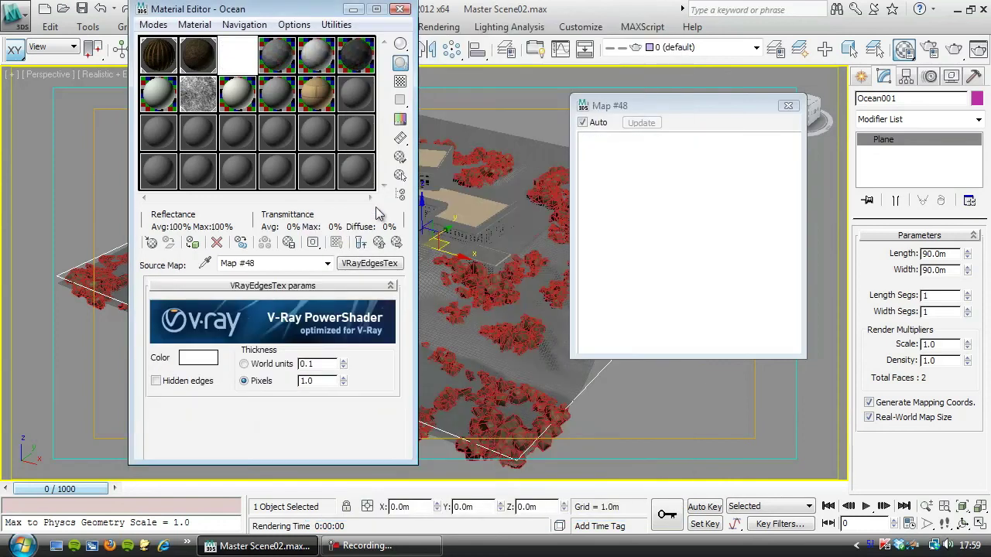
{"action": "left_click", "coordinate": [370, 263]}
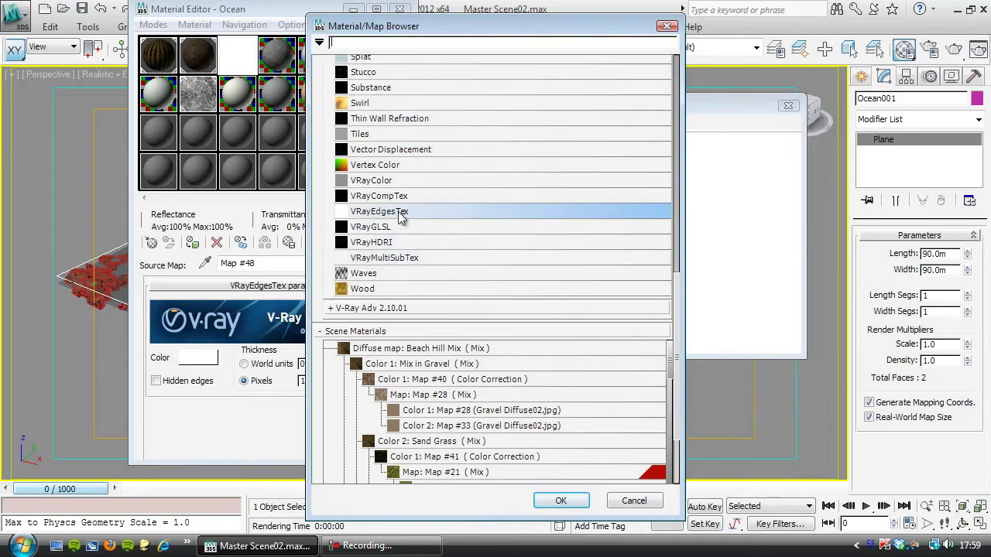
{"action": "left_click", "coordinate": [384, 308]}
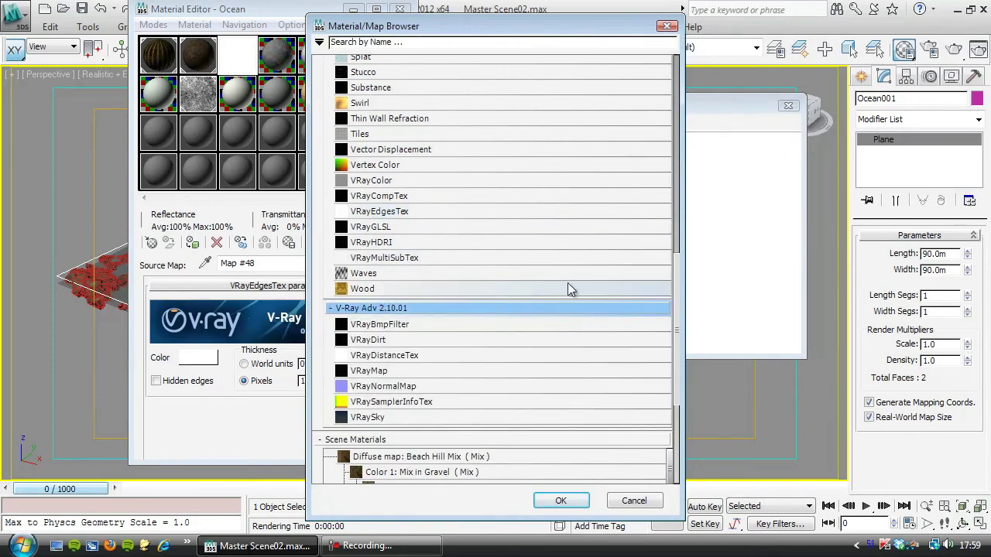
{"action": "left_click_drag", "start_coordinate": [679, 271], "coordinate": [679, 308]}
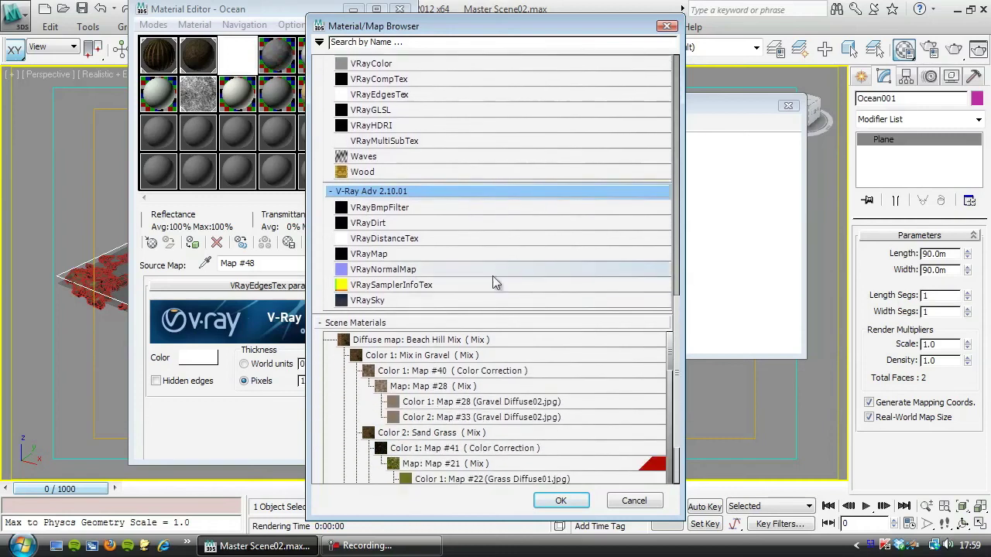
{"action": "double_click", "coordinate": [389, 242]}
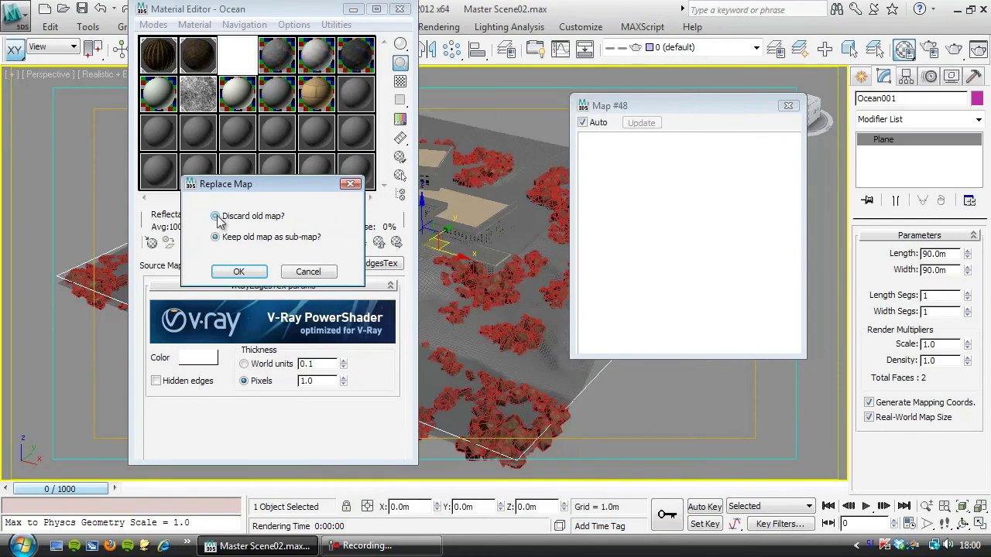
{"action": "left_click", "coordinate": [233, 271]}
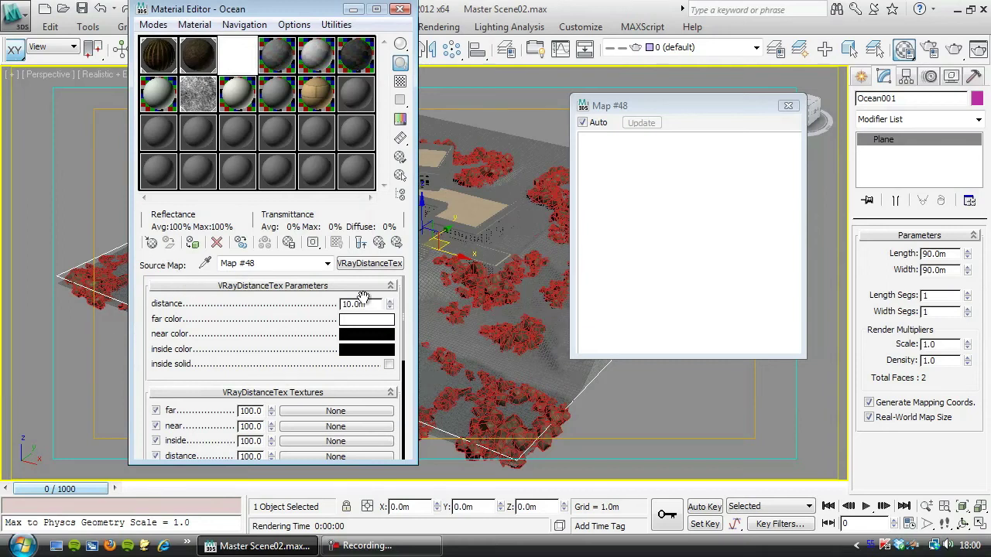
Step: Change the VRayDistanceTex distance from 10.0m to 1.5m, back in the Map #48 settings
{"action": "left_click_drag", "start_coordinate": [375, 303], "coordinate": [343, 305]}
{"action": "type", "text": "12"}
{"action": "key", "text": "Return"}
{"action": "type", "text": "1.5"}
{"action": "key", "text": "Return"}
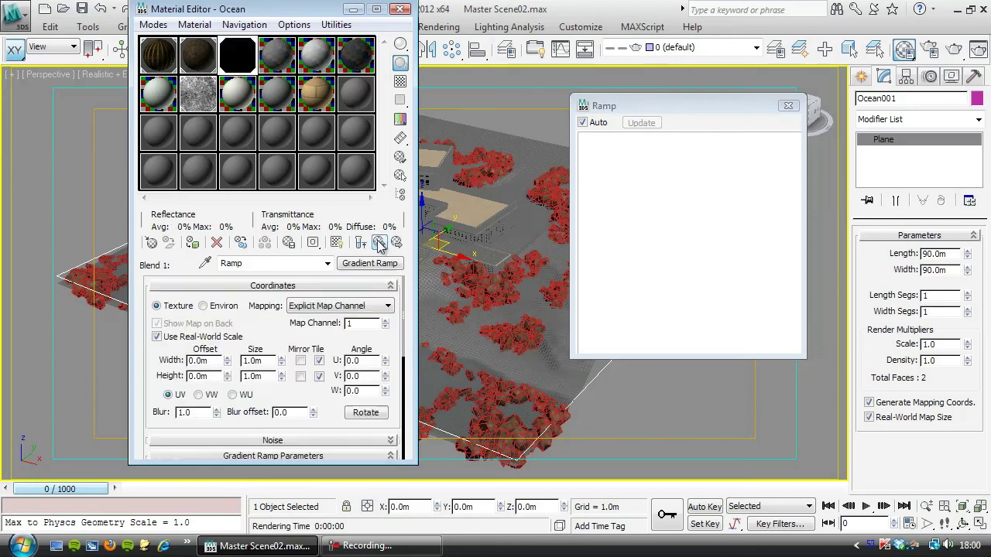
{"action": "left_click_drag", "start_coordinate": [267, 329], "coordinate": [264, 235]}
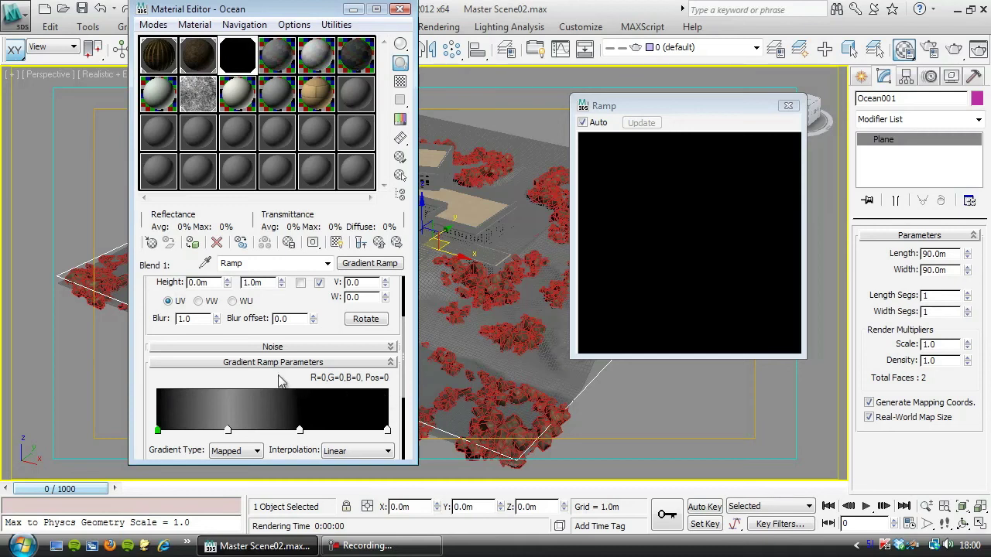
{"action": "left_click_drag", "start_coordinate": [267, 443], "coordinate": [265, 331]}
{"action": "left_click", "coordinate": [300, 364]}
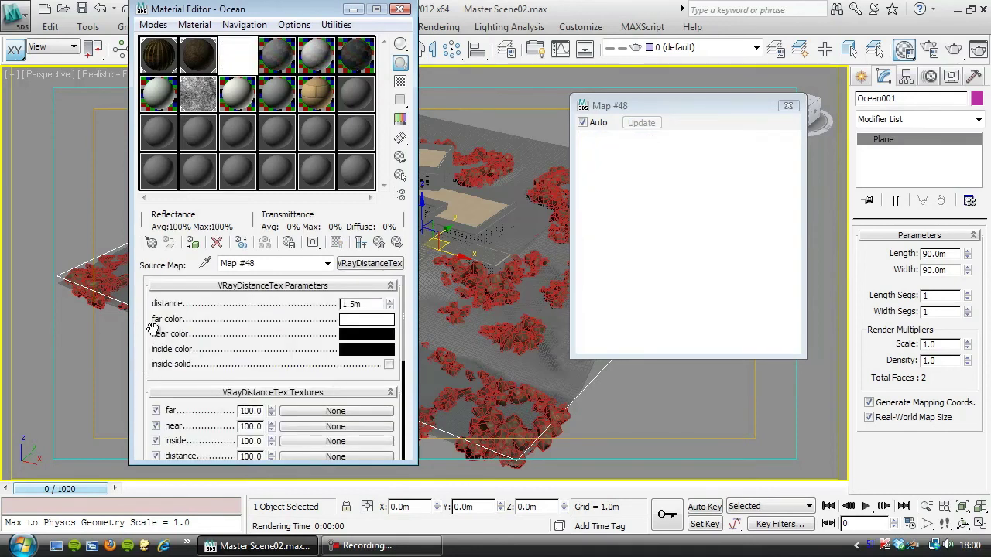
Step: Close the Map #48 preview and add Displaced Mesh01 and Rocks001 as distance objects
{"action": "left_click_drag", "start_coordinate": [403, 317], "coordinate": [401, 414]}
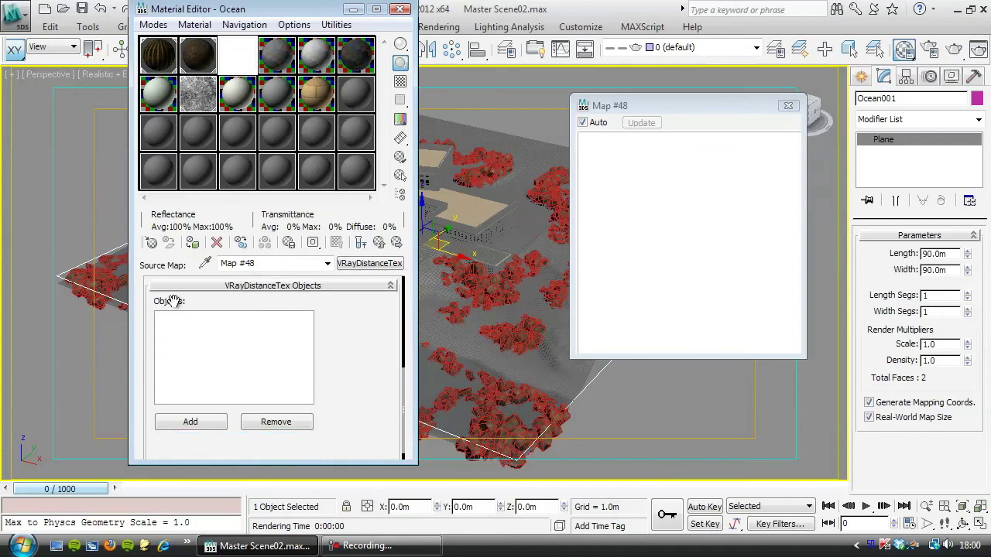
{"action": "left_click_drag", "start_coordinate": [745, 104], "coordinate": [738, 161]}
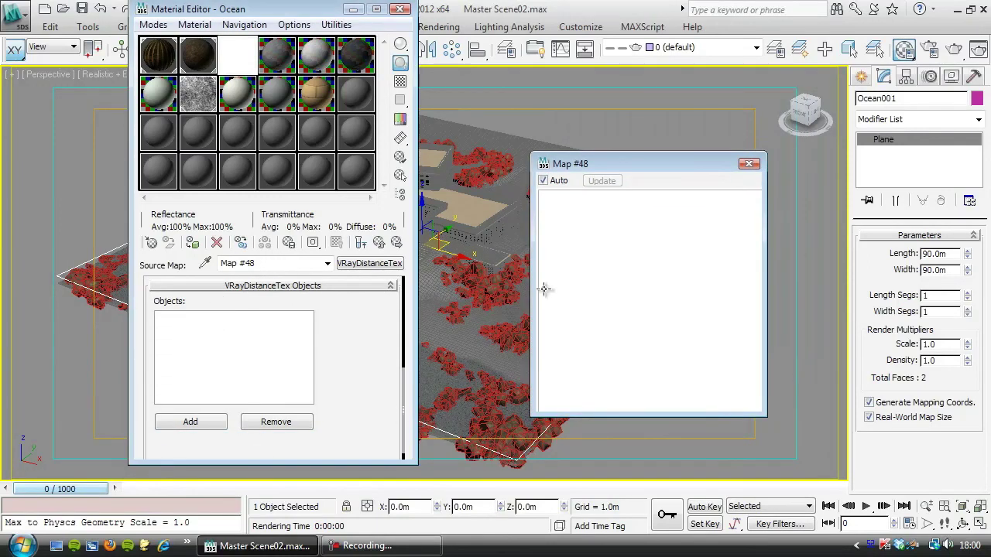
{"action": "left_click", "coordinate": [751, 166]}
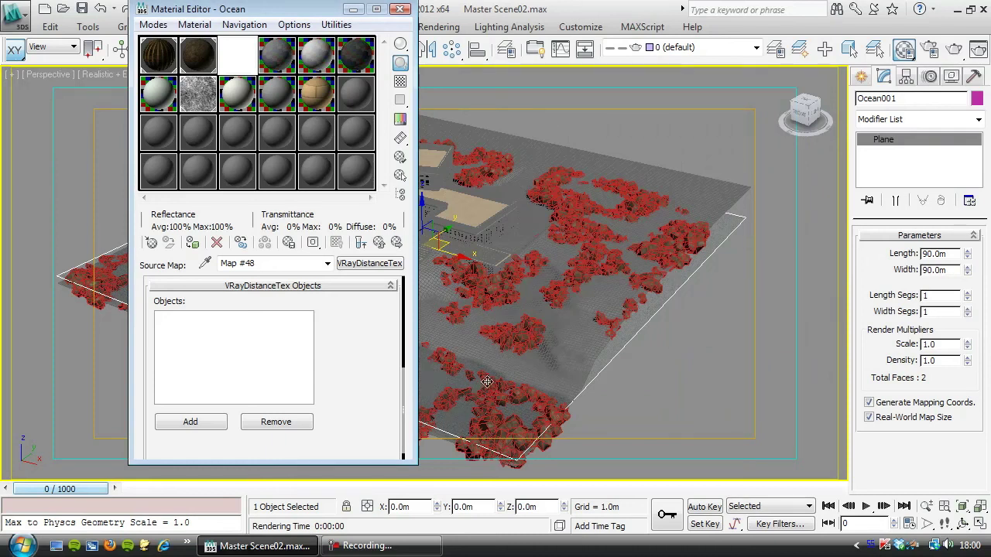
{"action": "left_click", "coordinate": [198, 422]}
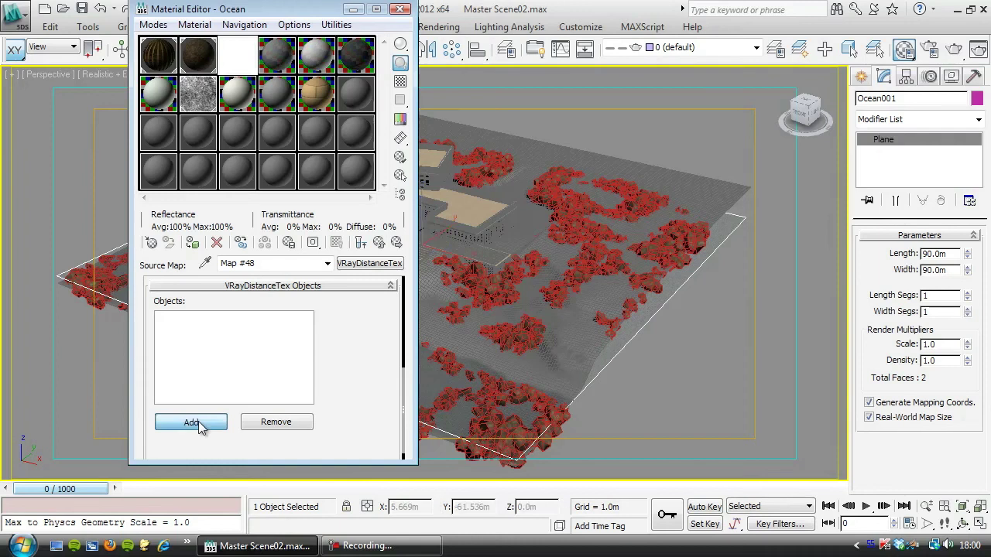
{"action": "left_click", "coordinate": [572, 346]}
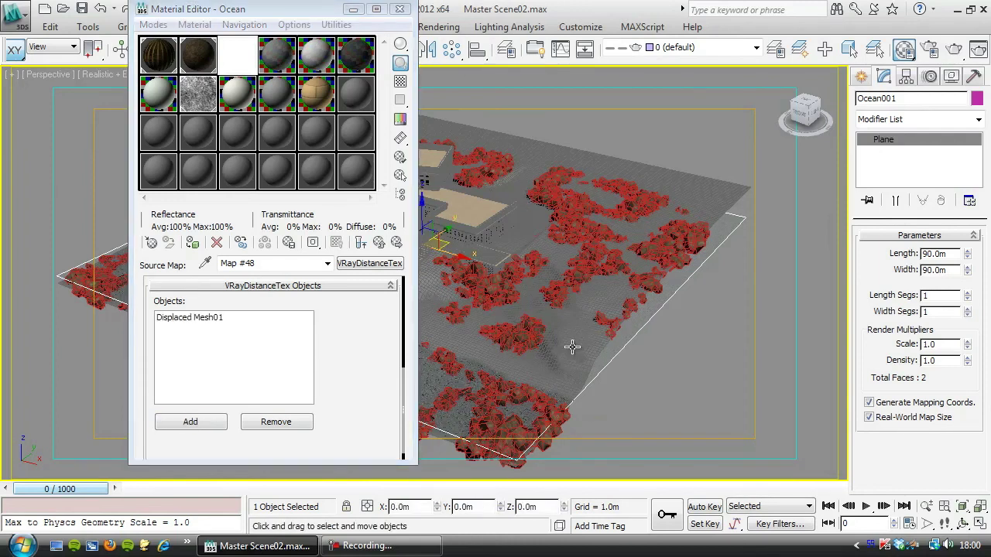
{"action": "left_click", "coordinate": [196, 425]}
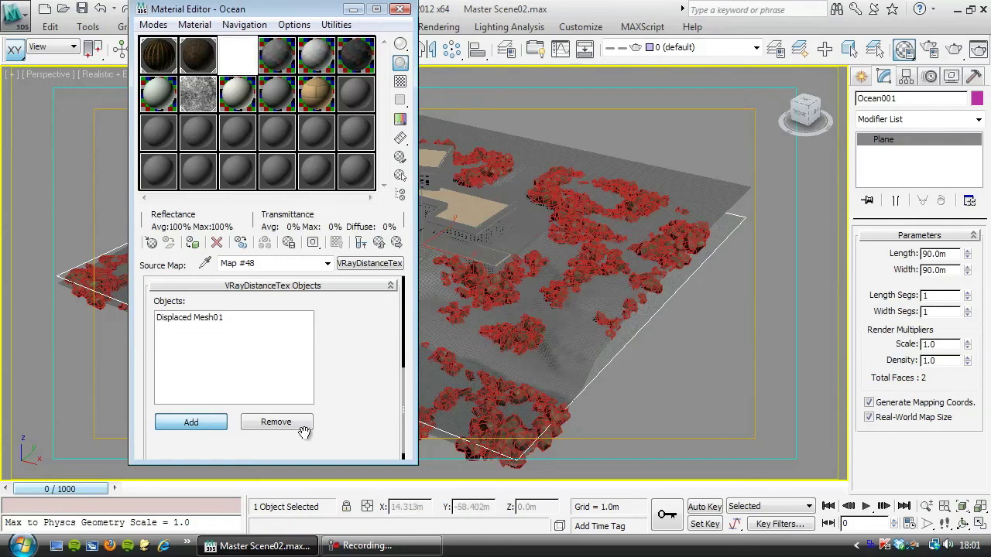
{"action": "left_click", "coordinate": [546, 446]}
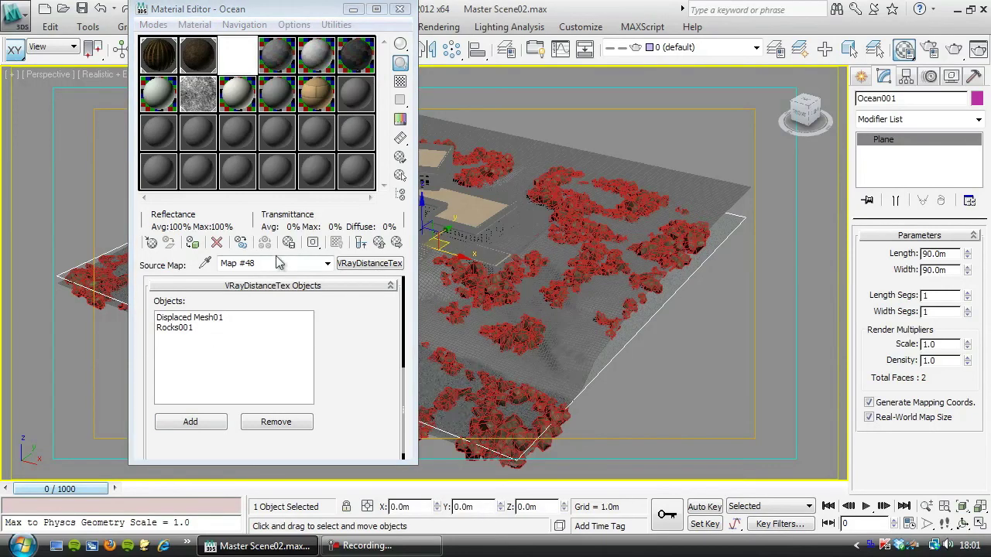
Step: Close the Material Editor and pan and zoom the perspective view onto the shoreline and rocks
{"action": "left_click", "coordinate": [400, 8]}
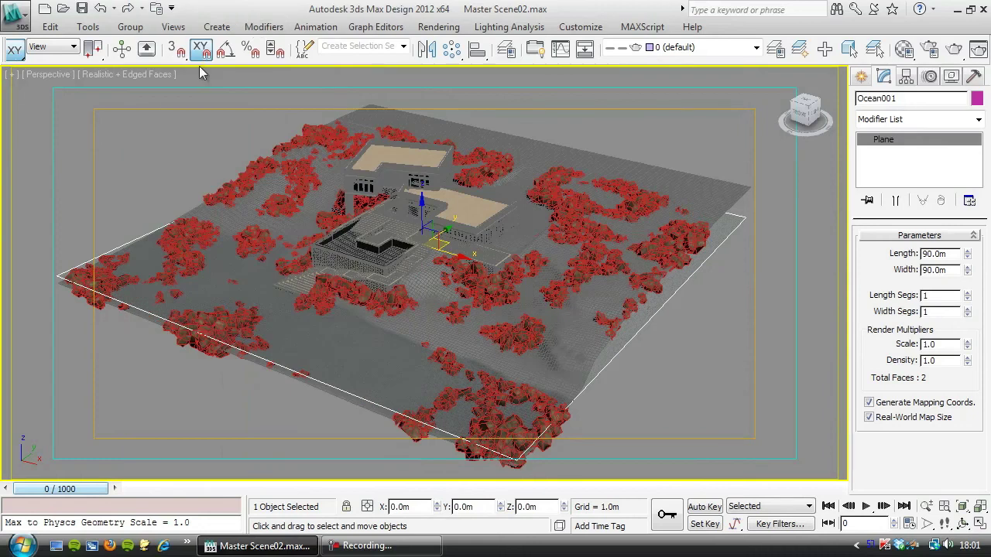
{"action": "middle_click_drag", "start_coordinate": [361, 285], "coordinate": [359, 268]}
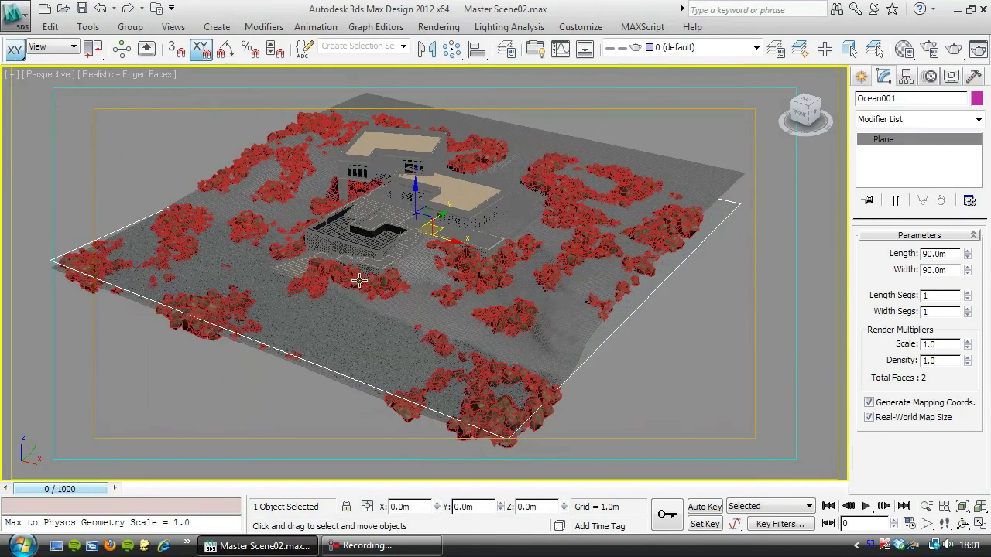
{"action": "scroll", "coordinate": [445, 357], "scroll_direction": "up", "scroll_amount": 5}
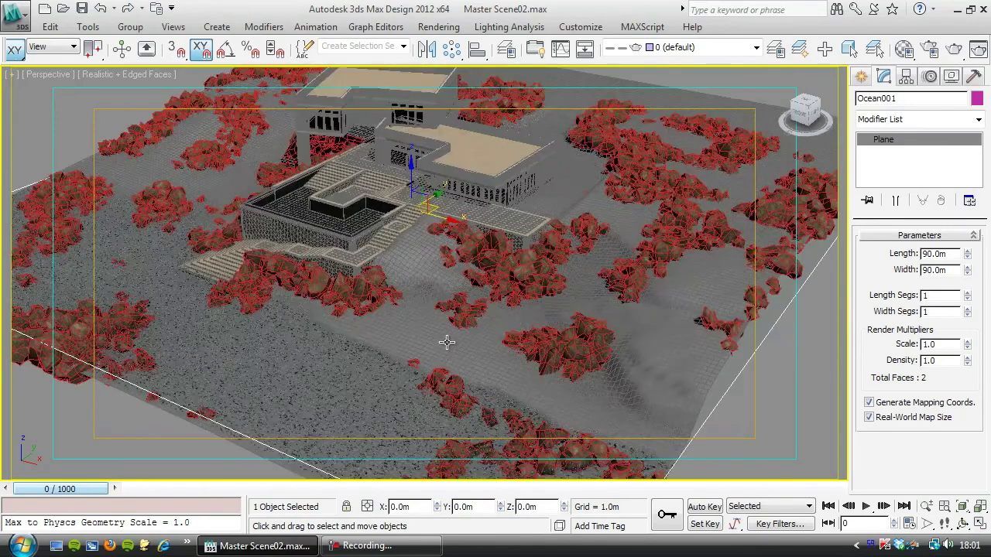
{"action": "scroll", "coordinate": [436, 287], "scroll_direction": "up", "scroll_amount": 2}
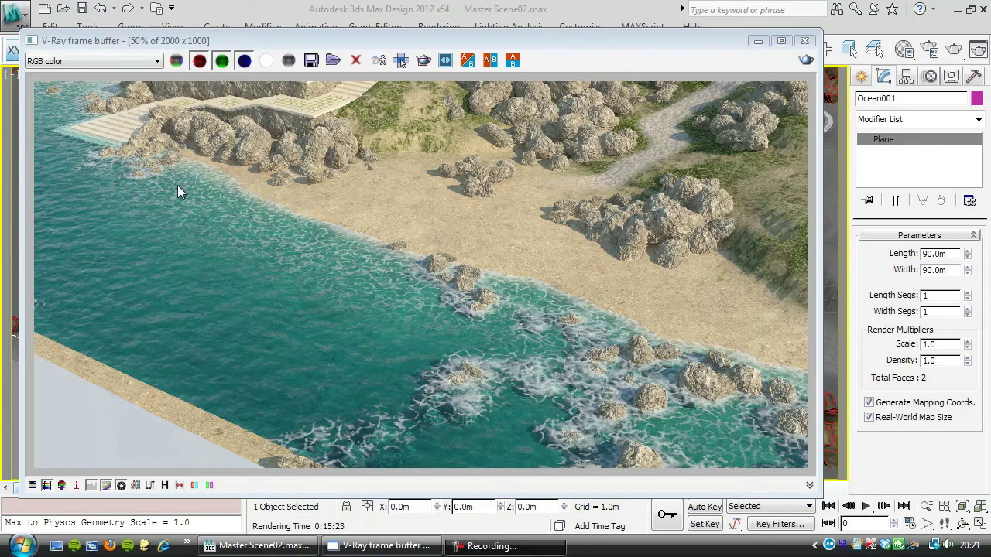
{"action": "double_click", "coordinate": [254, 281]}
{"action": "middle_click_drag", "start_coordinate": [218, 262], "coordinate": [325, 299]}
{"action": "middle_click_drag", "start_coordinate": [301, 341], "coordinate": [230, 219]}
{"action": "middle_click_drag", "start_coordinate": [454, 337], "coordinate": [277, 236]}
{"action": "middle_click_drag", "start_coordinate": [467, 327], "coordinate": [286, 269]}
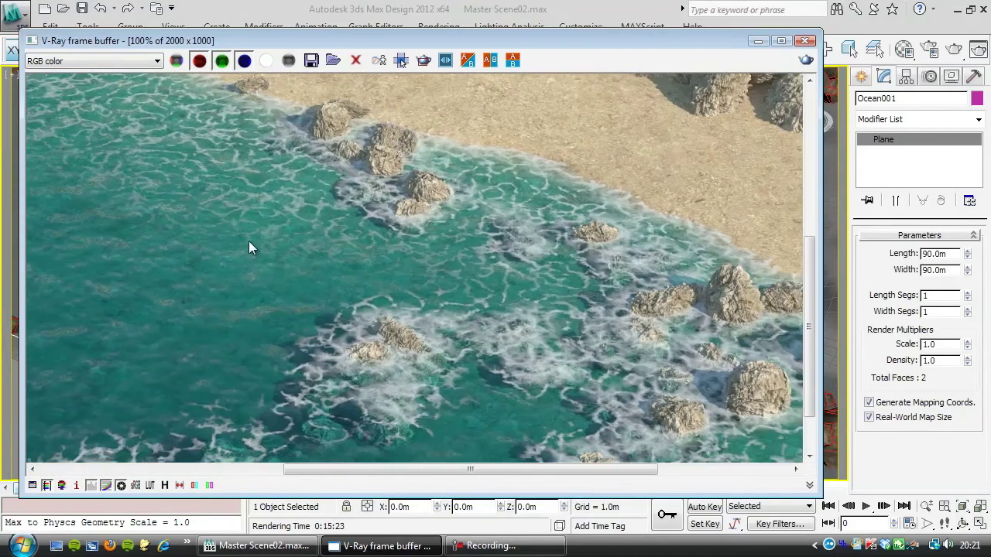
{"action": "middle_click_drag", "start_coordinate": [424, 352], "coordinate": [398, 236]}
{"action": "scroll", "coordinate": [436, 304], "scroll_direction": "down", "scroll_amount": 1}
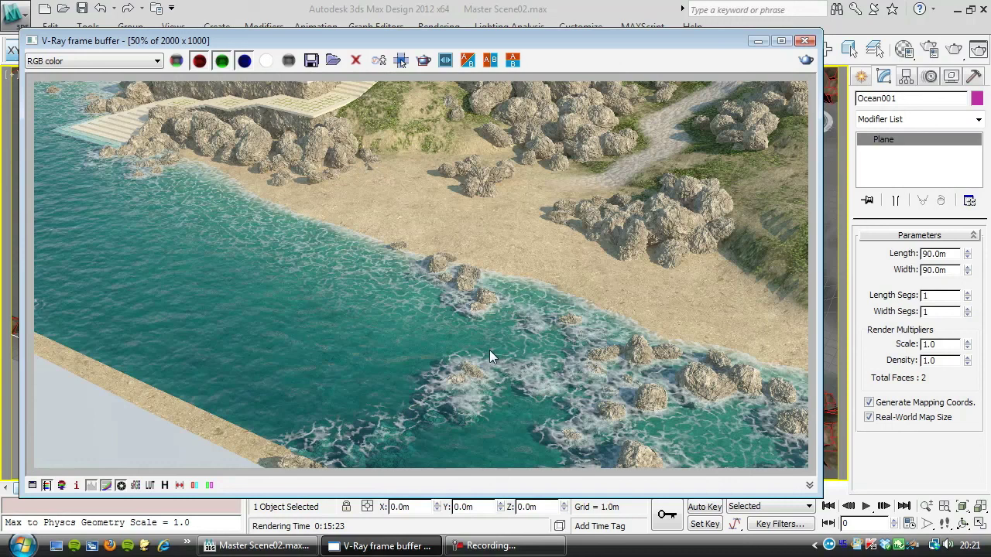